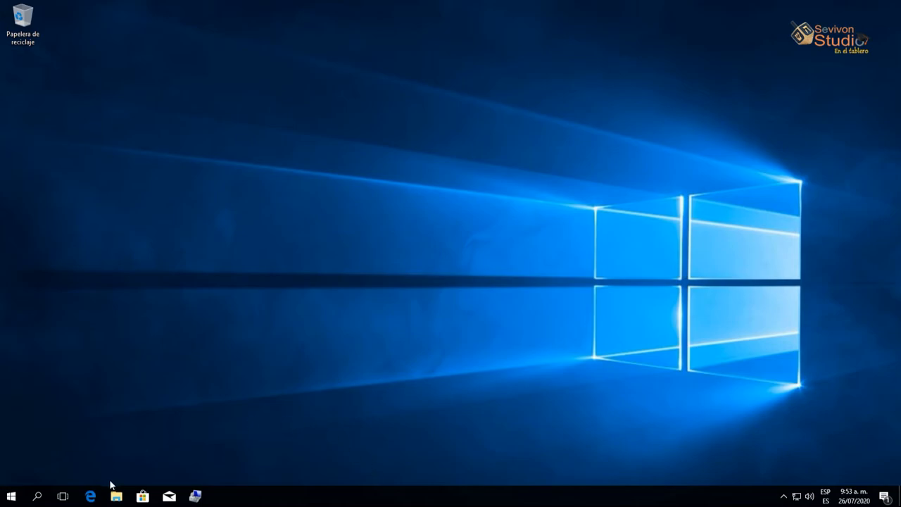
Bring Edge back, open the Descargas page and highlight the KaOS 2020.07 ISO name, then minimize Edge
{"action": "left_click", "coordinate": [90, 497]}
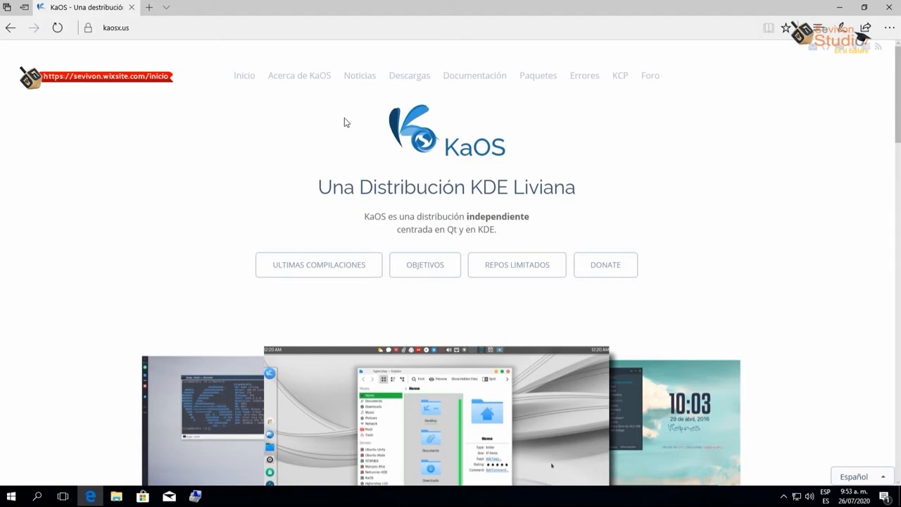
{"action": "left_click", "coordinate": [419, 78]}
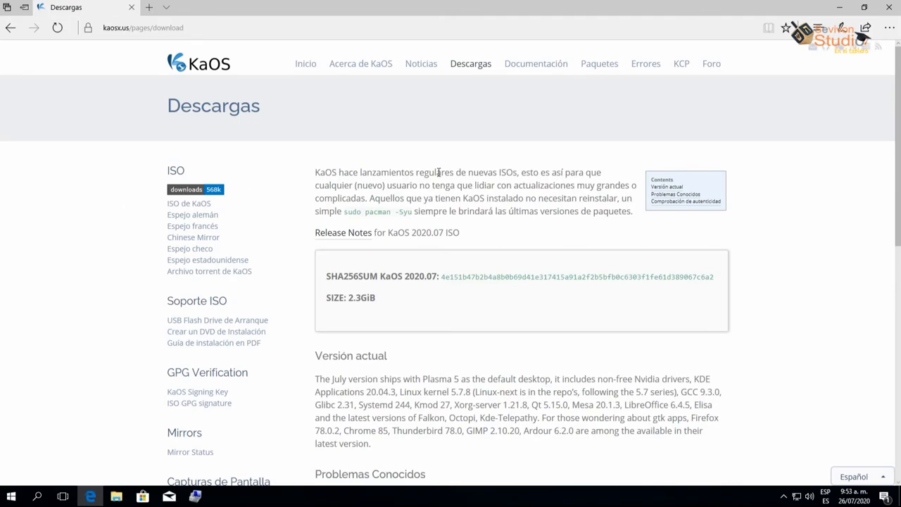
{"action": "left_click_drag", "start_coordinate": [388, 235], "coordinate": [461, 235]}
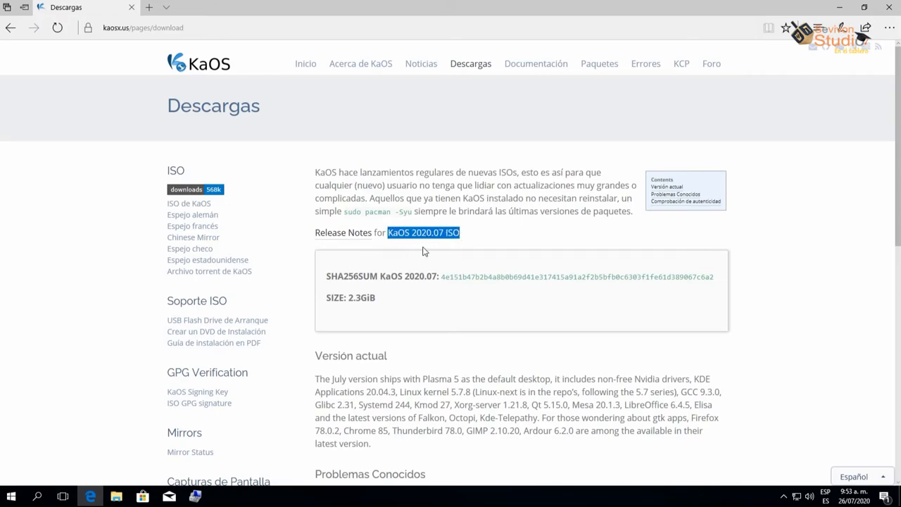
{"action": "left_click", "coordinate": [109, 213]}
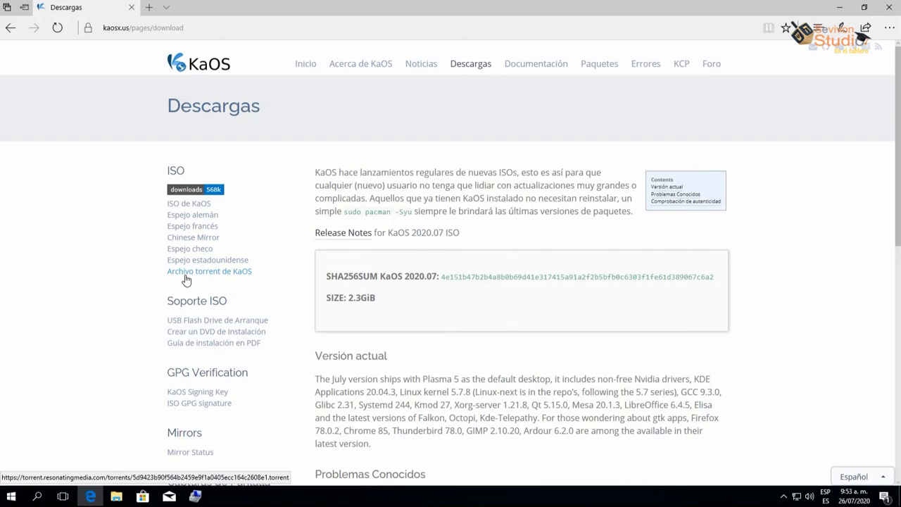
{"action": "left_click", "coordinate": [841, 8]}
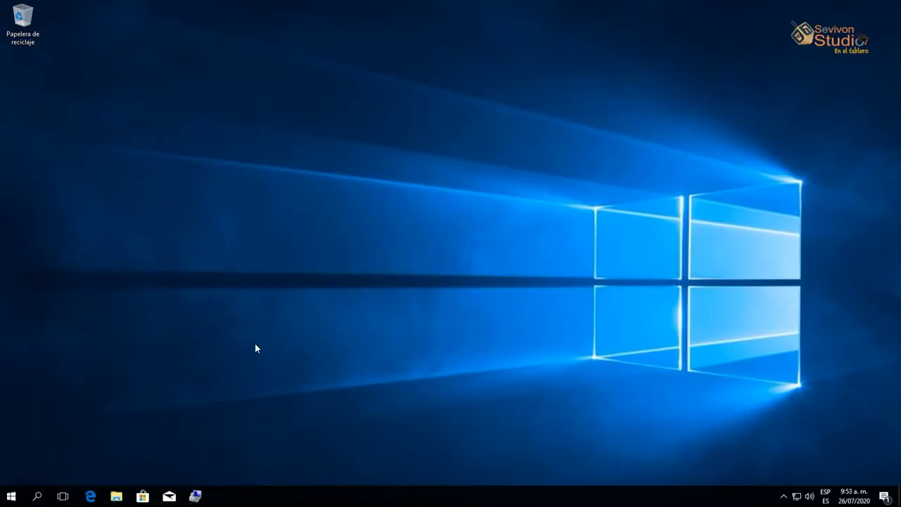
{"action": "left_click", "coordinate": [195, 496]}
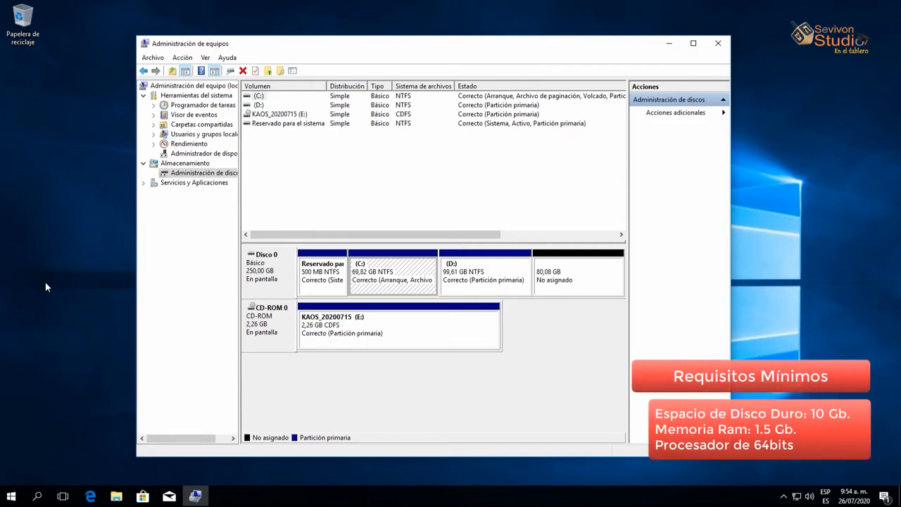
{"action": "left_click", "coordinate": [251, 279]}
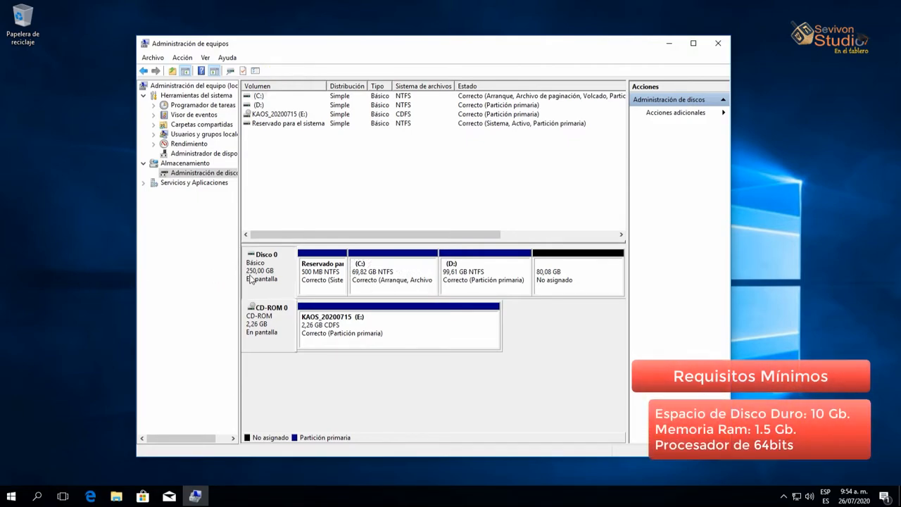
{"action": "left_click", "coordinate": [326, 287]}
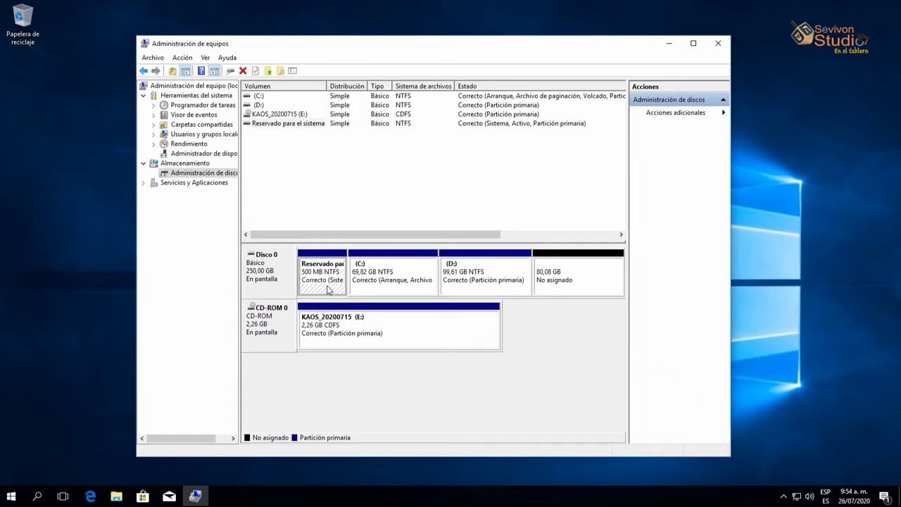
{"action": "left_click", "coordinate": [409, 274]}
{"action": "left_click", "coordinate": [478, 281]}
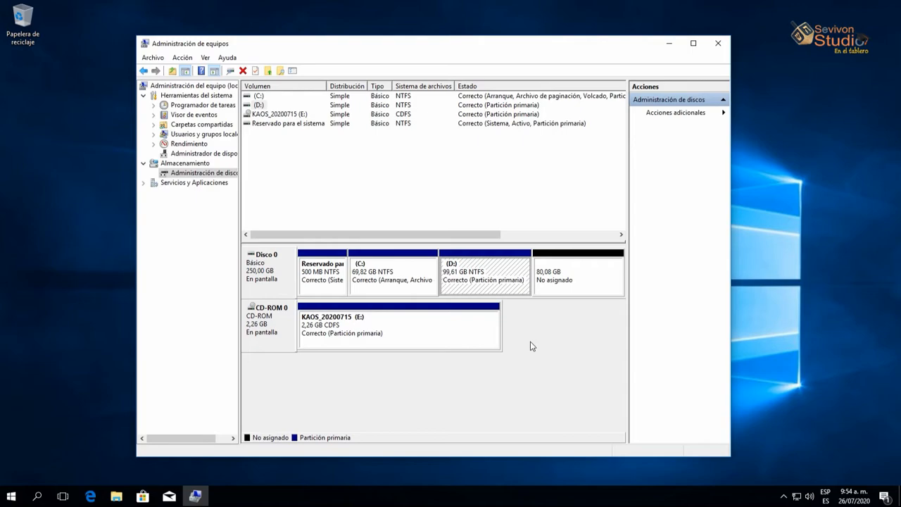
{"action": "left_click", "coordinate": [575, 286]}
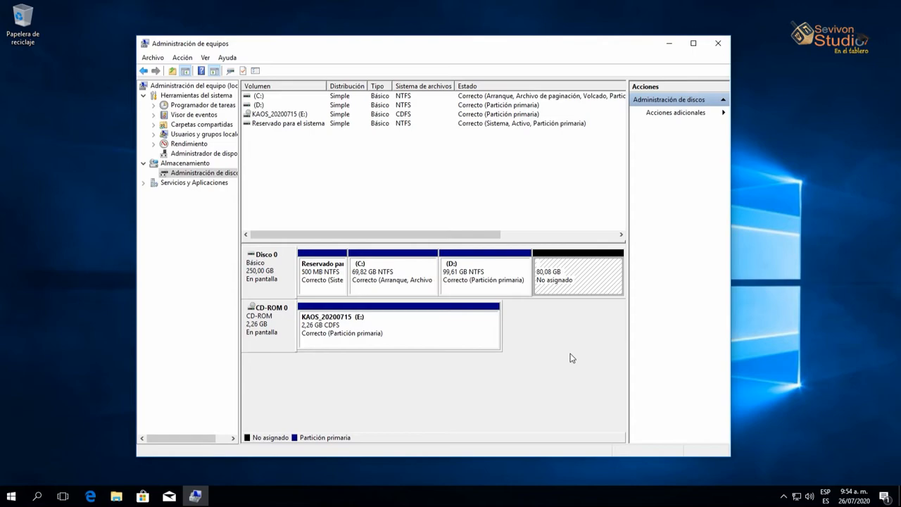
{"action": "left_click", "coordinate": [374, 340]}
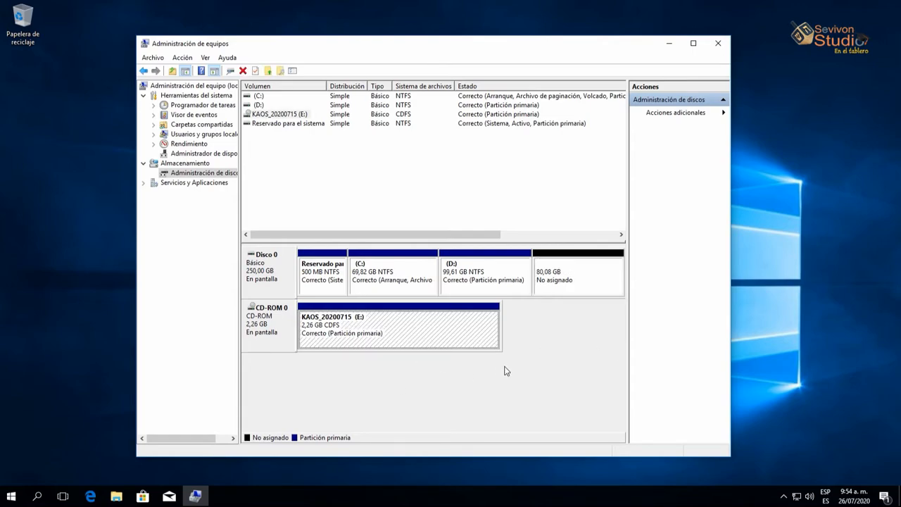
{"action": "left_click", "coordinate": [717, 44]}
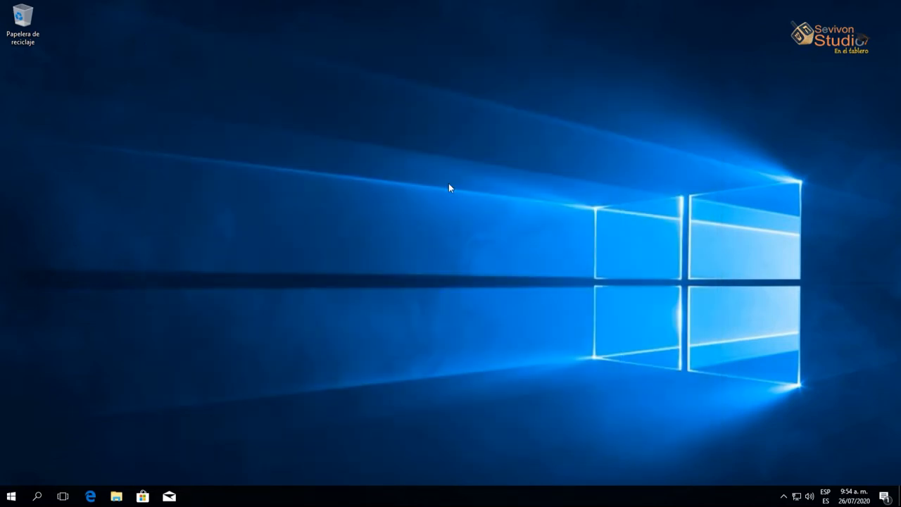
Restart Windows 10 with Reiniciar from the Start menu's power options
{"action": "left_click", "coordinate": [12, 496]}
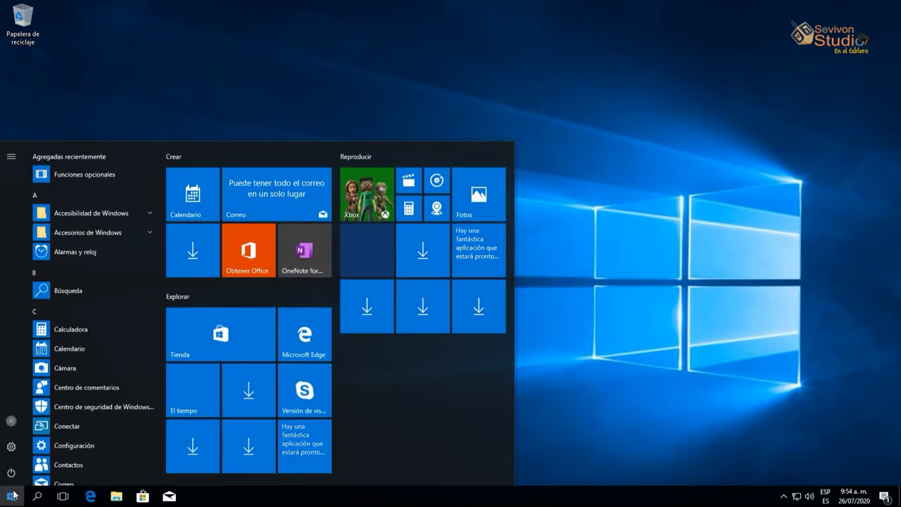
{"action": "left_click", "coordinate": [10, 479]}
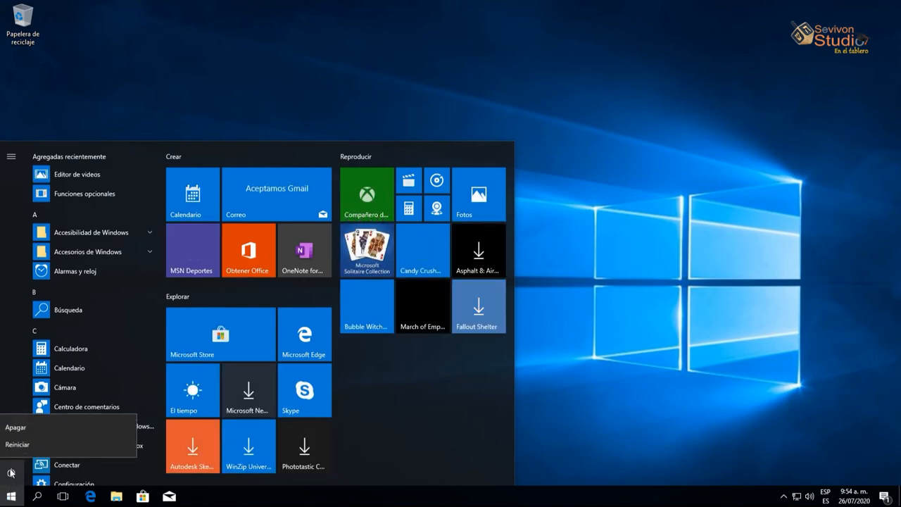
{"action": "left_click", "coordinate": [17, 444]}
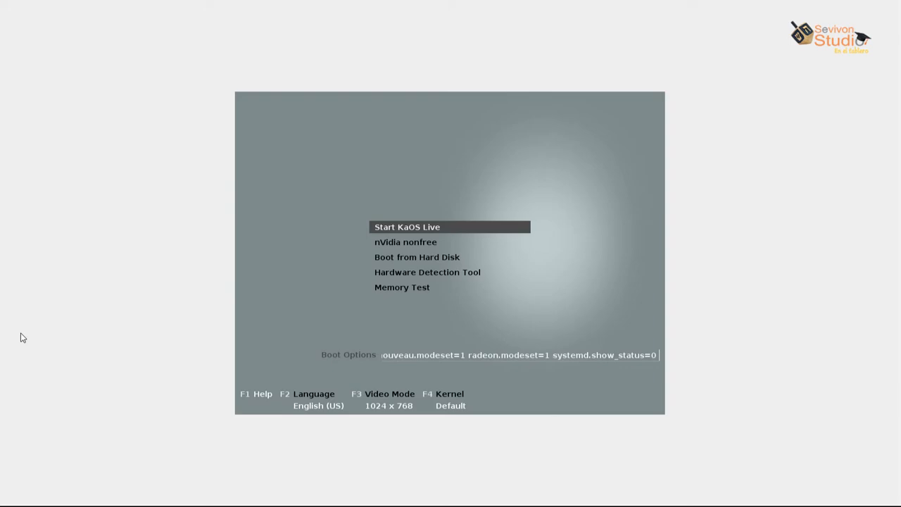
Switch the boot language to Español via F2, then boot Iniciar KaOS Live
{"action": "key", "text": "F2"}
{"action": "key", "text": "Down"}
{"action": "key", "text": "Return"}
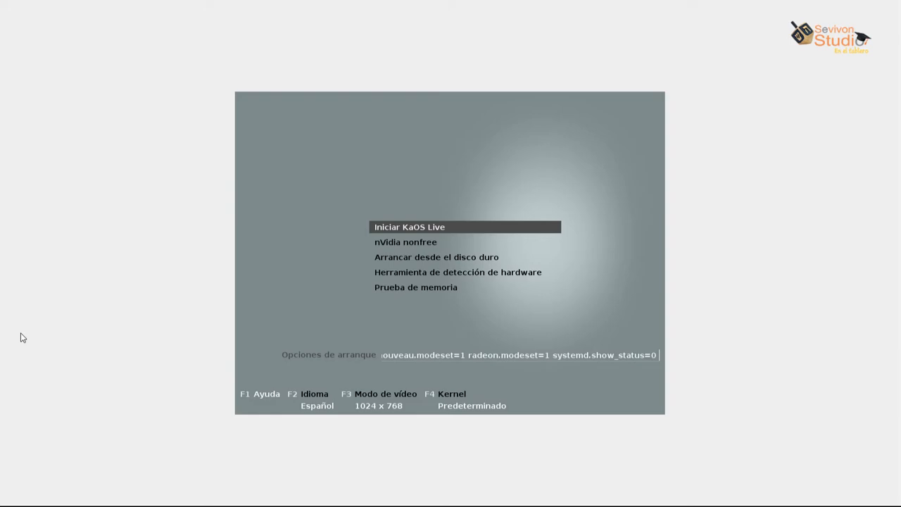
{"action": "key", "text": "Return"}
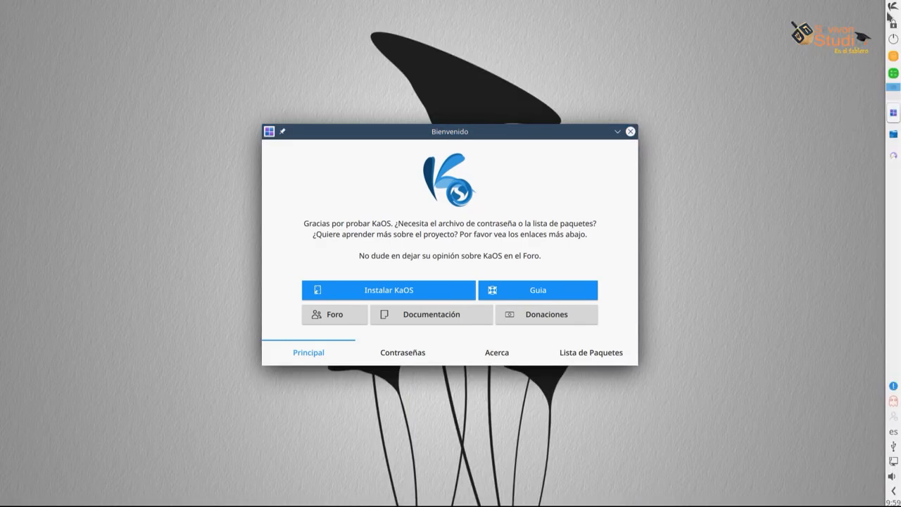
Browse the application launcher's menus, then close the application list
{"action": "left_click", "coordinate": [893, 8]}
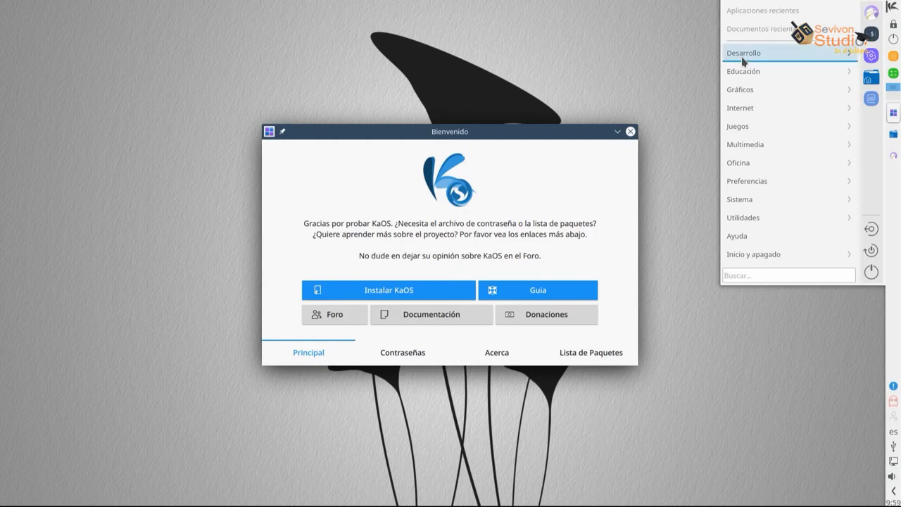
{"action": "mouse_move", "coordinate": [744, 62]}
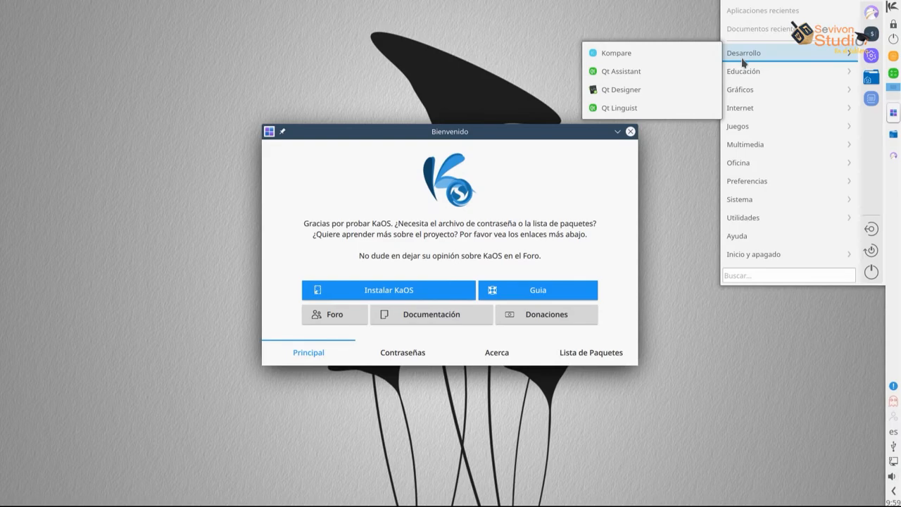
{"action": "mouse_move", "coordinate": [751, 85]}
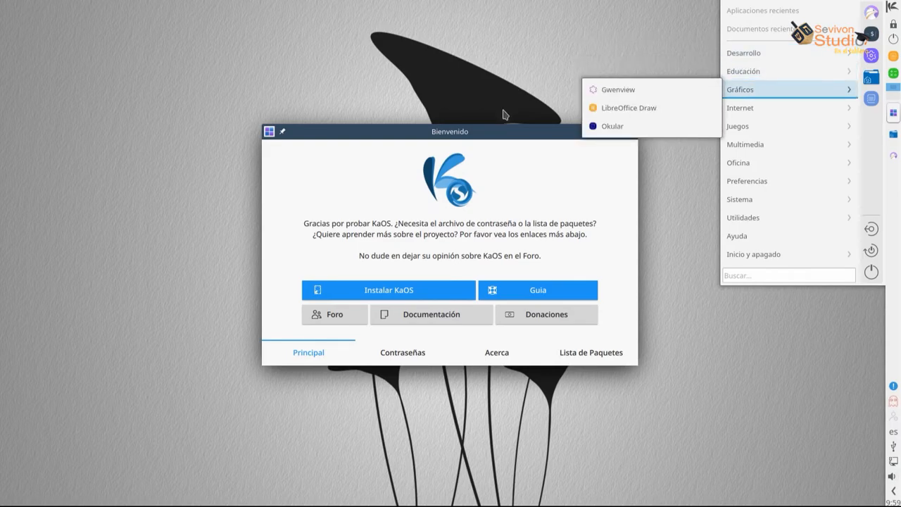
{"action": "left_click", "coordinate": [496, 131]}
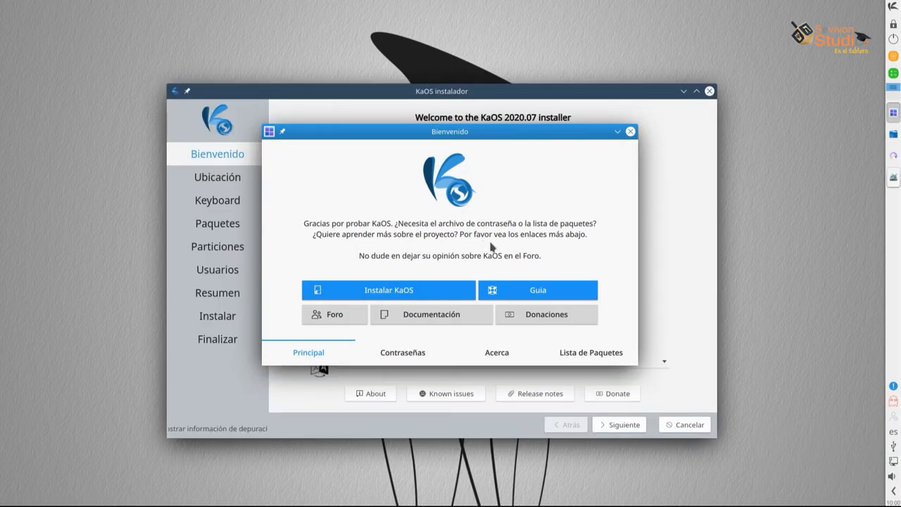
Close Bienvenido and accept español de España, America/Bogota and the Generic 105-key keyboard
{"action": "left_click", "coordinate": [630, 132]}
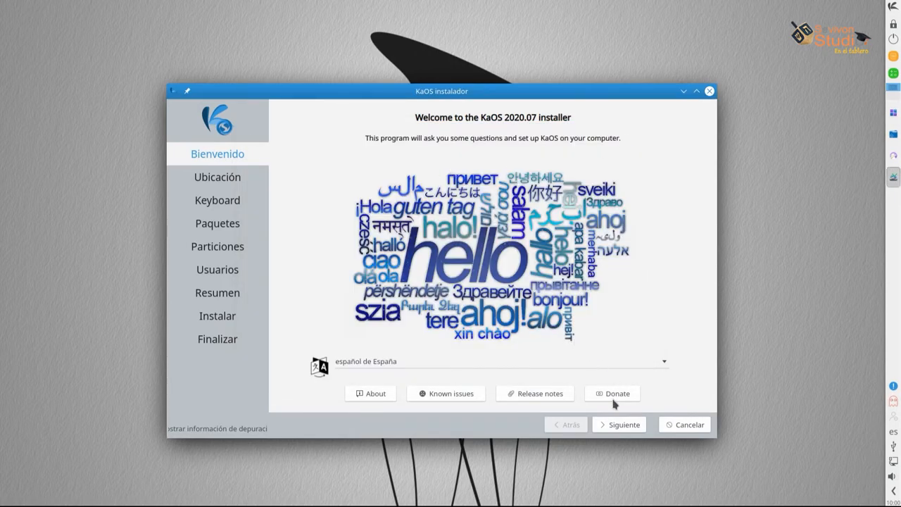
{"action": "left_click", "coordinate": [618, 430]}
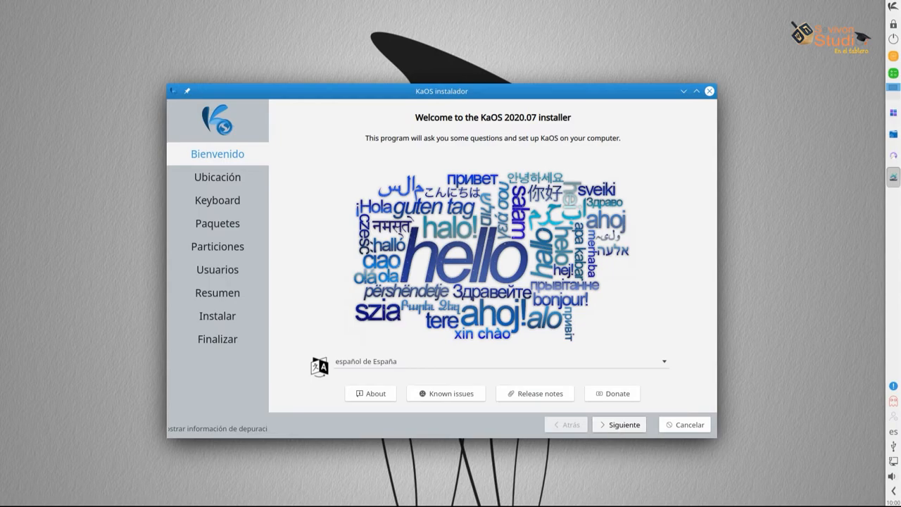
{"action": "key", "text": "Return"}
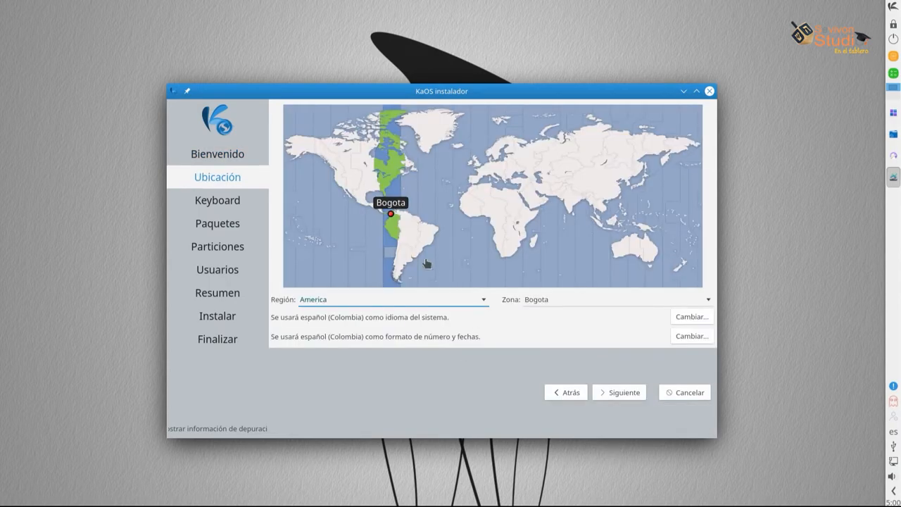
{"action": "left_click", "coordinate": [625, 394]}
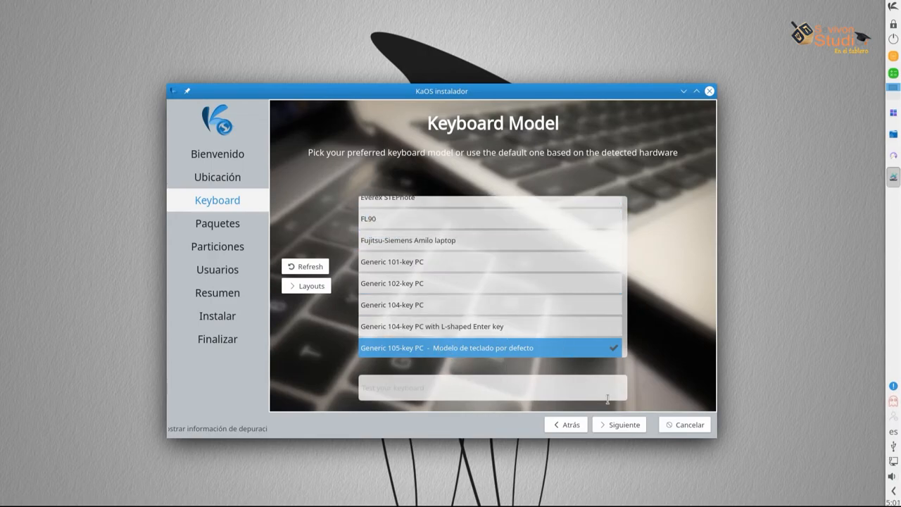
{"action": "left_click", "coordinate": [623, 426]}
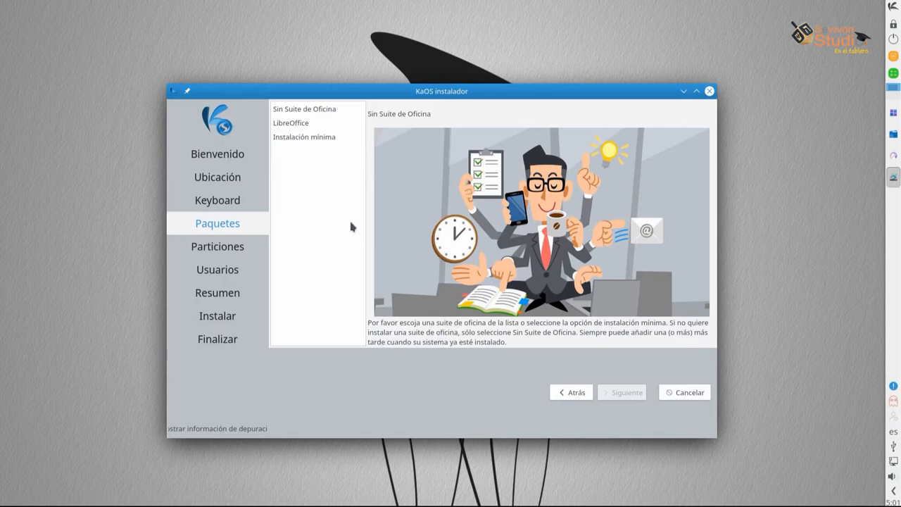
Choose LibreOffice as the office suite on Paquetes and continue to Particiones
{"action": "left_click", "coordinate": [292, 129]}
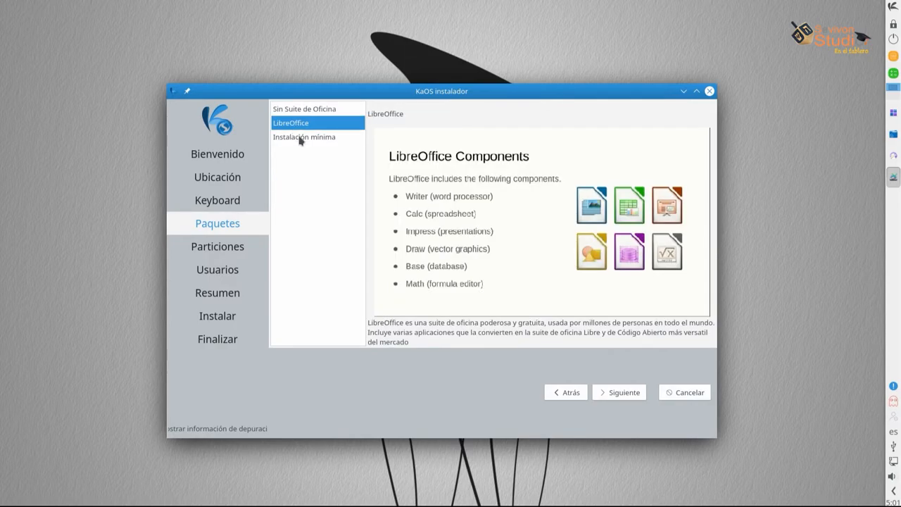
{"action": "left_click", "coordinate": [302, 138]}
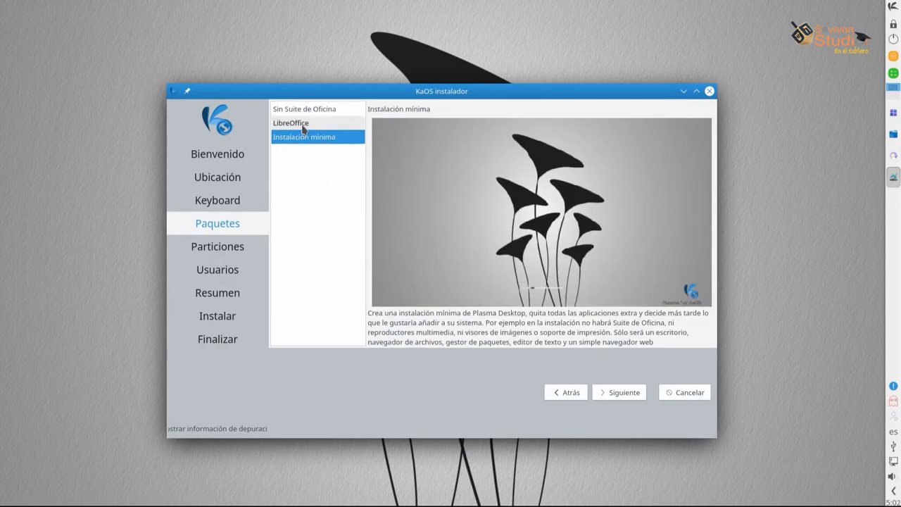
{"action": "left_click", "coordinate": [304, 128]}
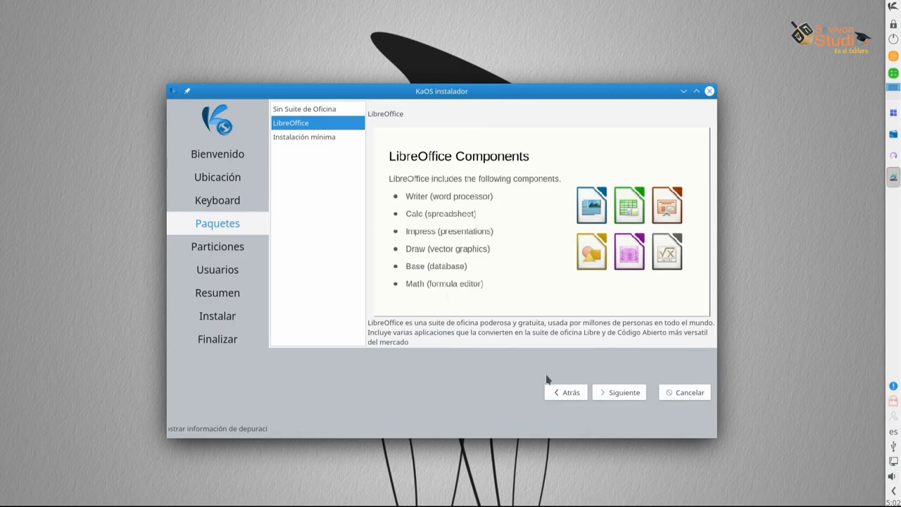
{"action": "left_click", "coordinate": [611, 393]}
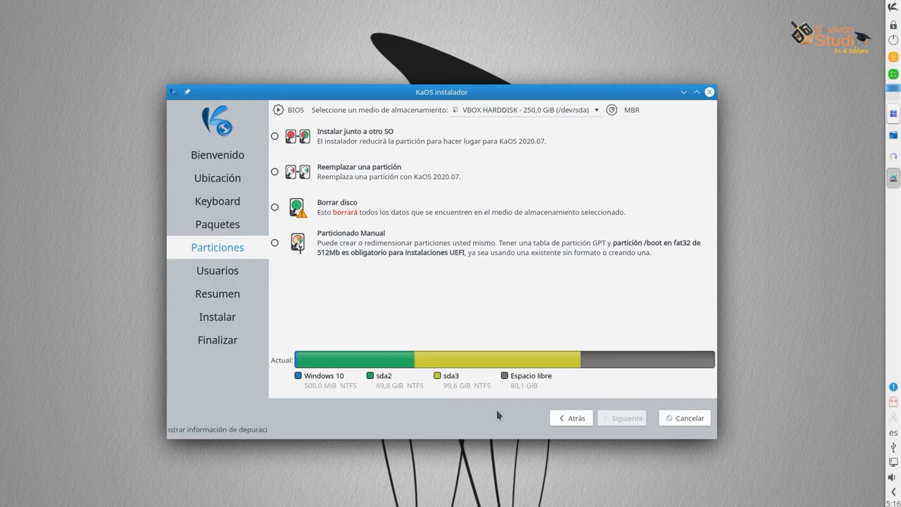
Try installing alongside Windows by shrinking sda3, then choose Reemplazar una partición instead
{"action": "left_click", "coordinate": [344, 142]}
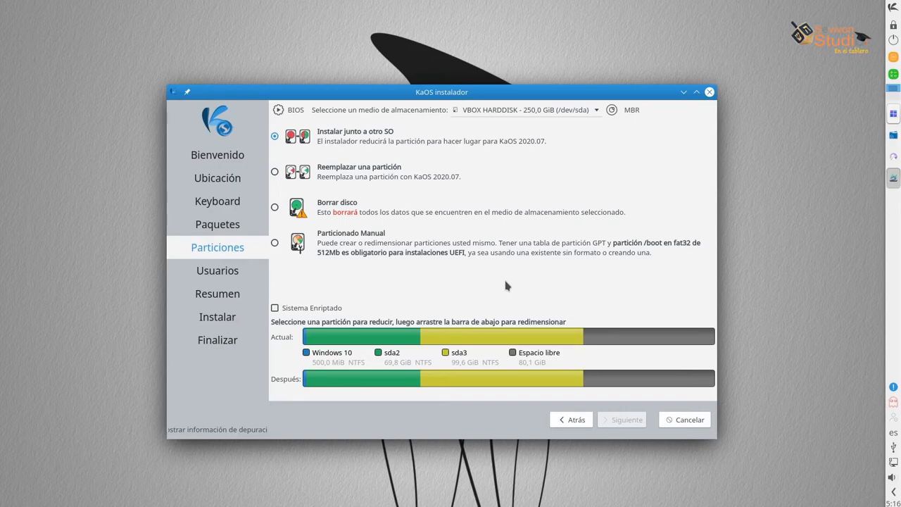
{"action": "left_click", "coordinate": [524, 334]}
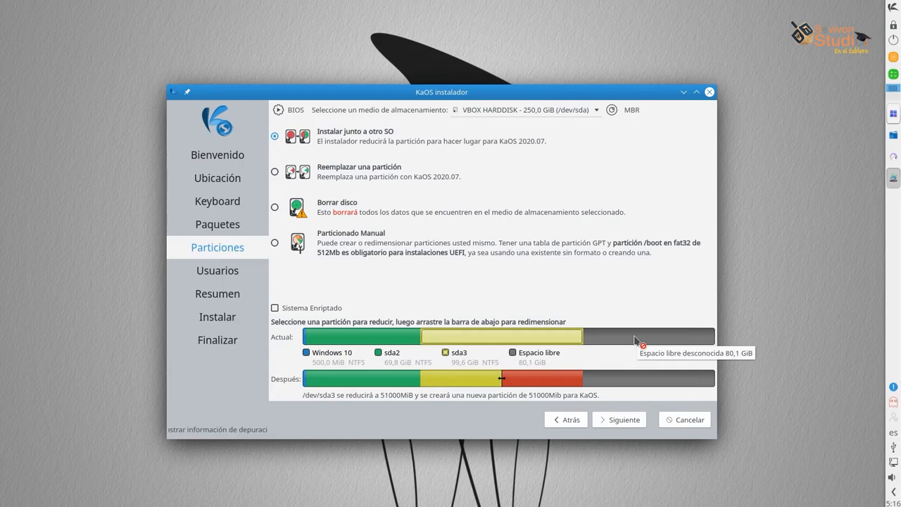
{"action": "left_click", "coordinate": [381, 173]}
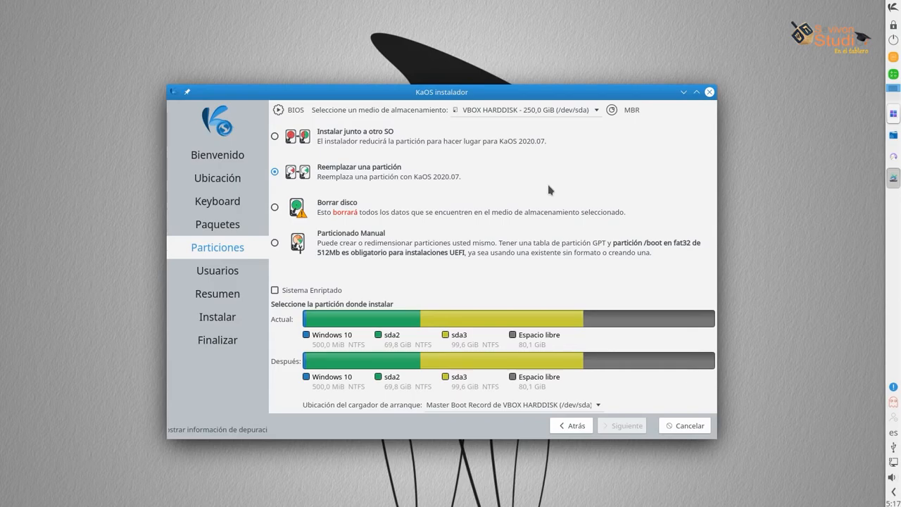
Select sda3 as the partition to replace, then try the free space as target
{"action": "left_click", "coordinate": [563, 317]}
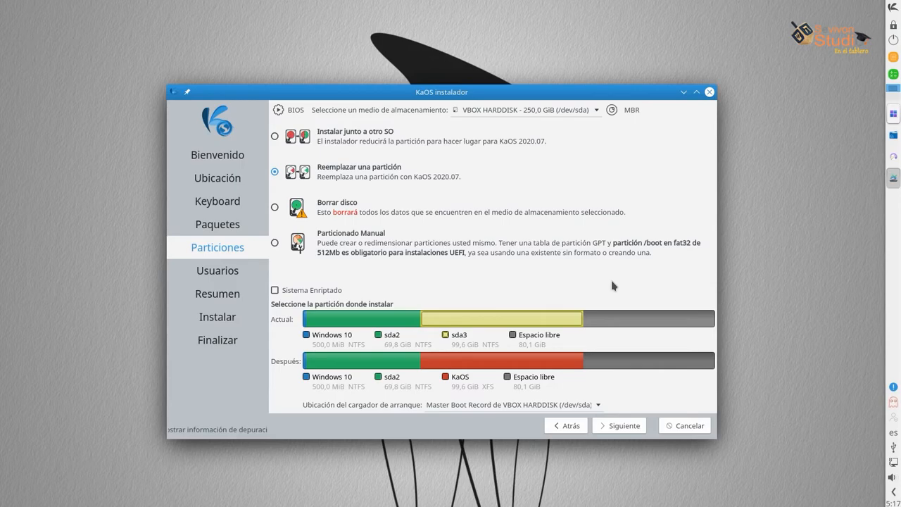
{"action": "left_click", "coordinate": [616, 317]}
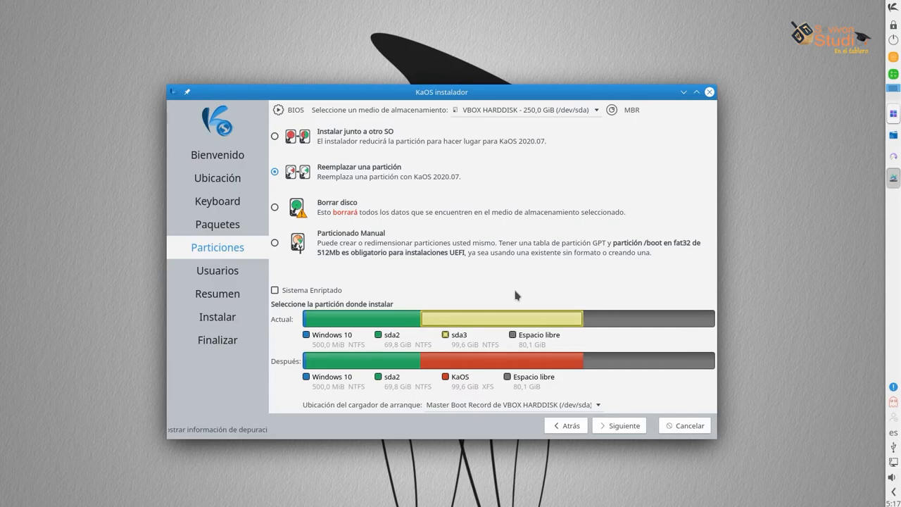
Preview Borrar disco with KaOS filling the whole disk, then choose Particionado Manual
{"action": "left_click", "coordinate": [329, 209]}
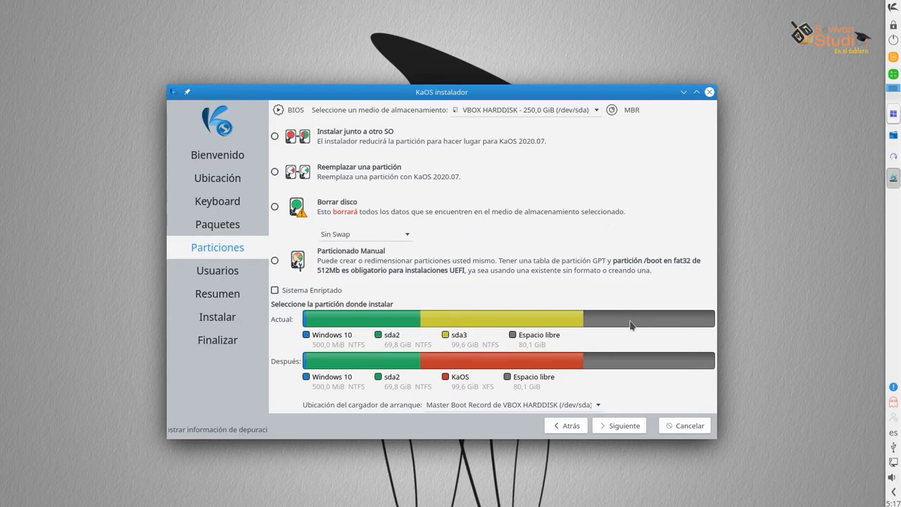
{"action": "left_click", "coordinate": [622, 227]}
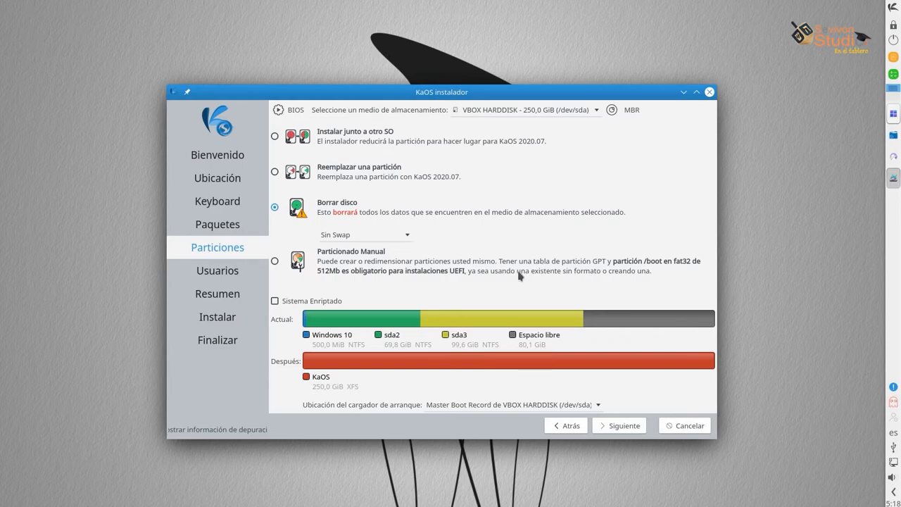
{"action": "left_click", "coordinate": [495, 269]}
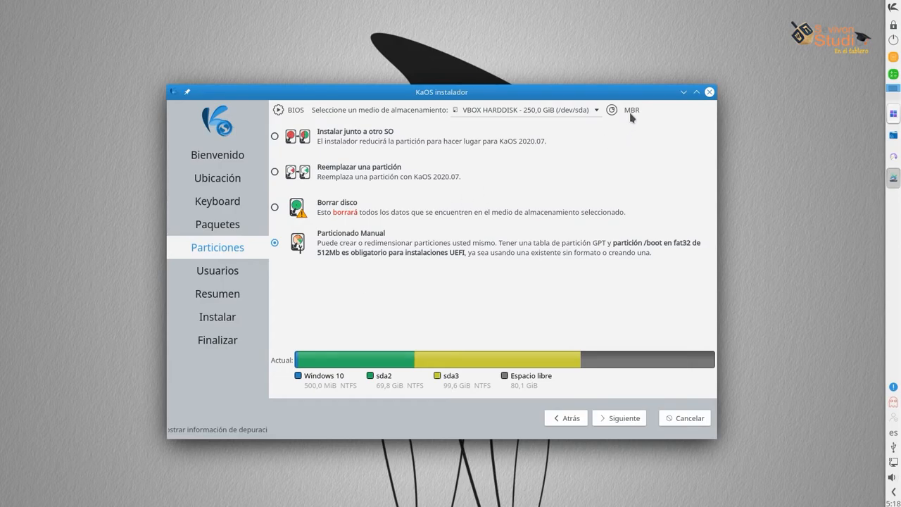
Inspect partitions sda1, sda2, sda3 and the 80,1 GiB free space in the manual editor
{"action": "mouse_move", "coordinate": [631, 116]}
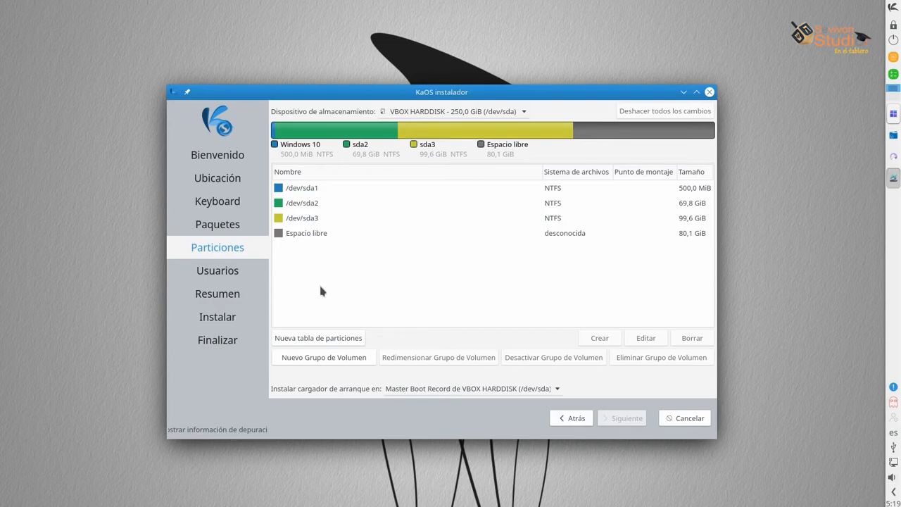
{"action": "left_click", "coordinate": [322, 188]}
{"action": "left_click", "coordinate": [340, 203]}
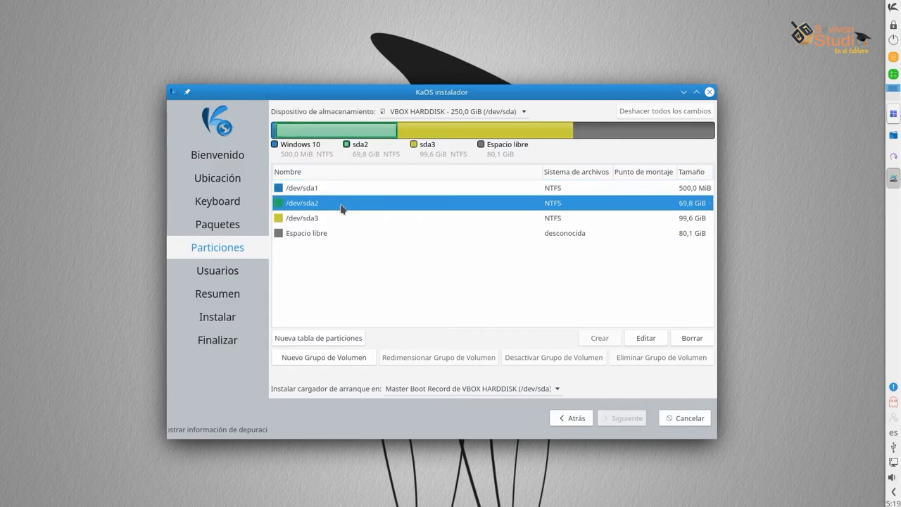
{"action": "left_click", "coordinate": [342, 219]}
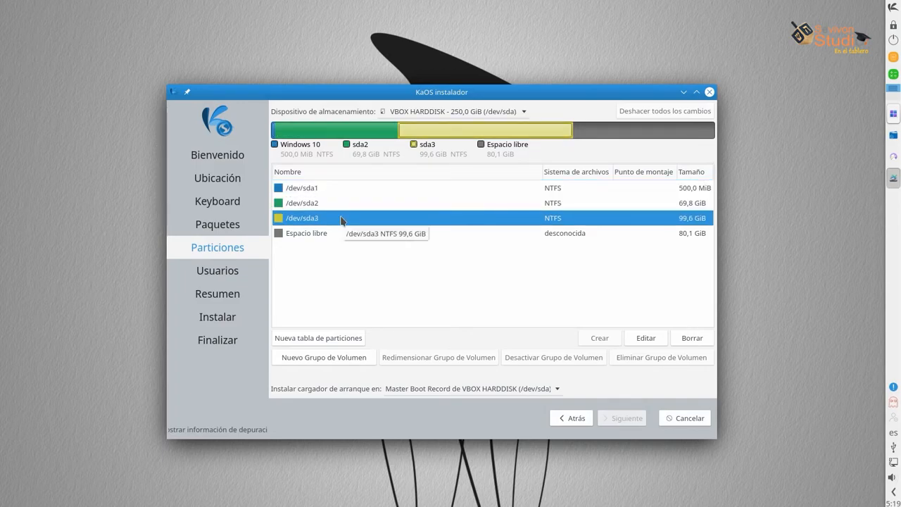
{"action": "left_click", "coordinate": [317, 234]}
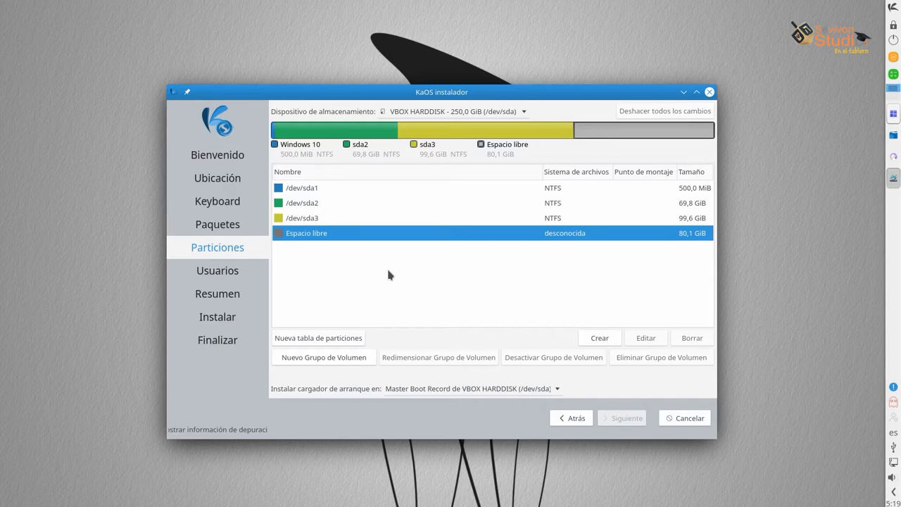
Create an 80,1 GiB extended partition from the free space and select the free space inside it
{"action": "left_click", "coordinate": [600, 341]}
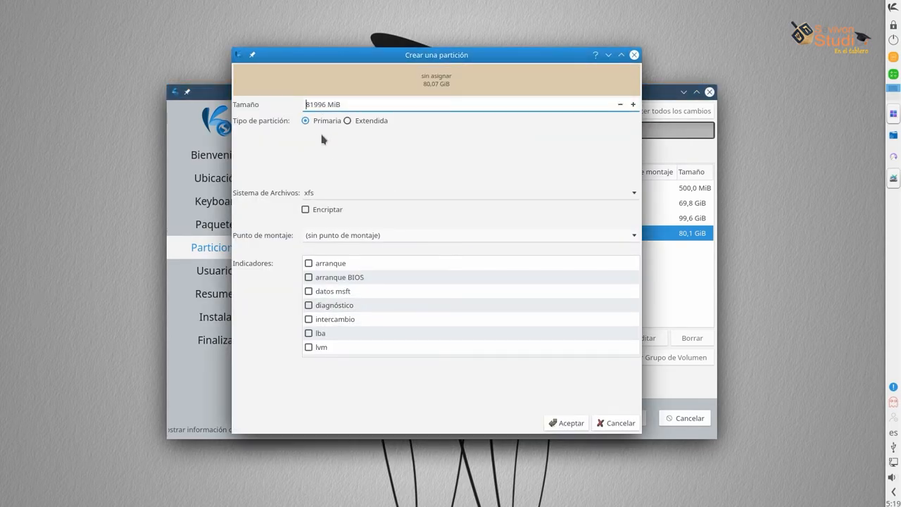
{"action": "left_click", "coordinate": [354, 121]}
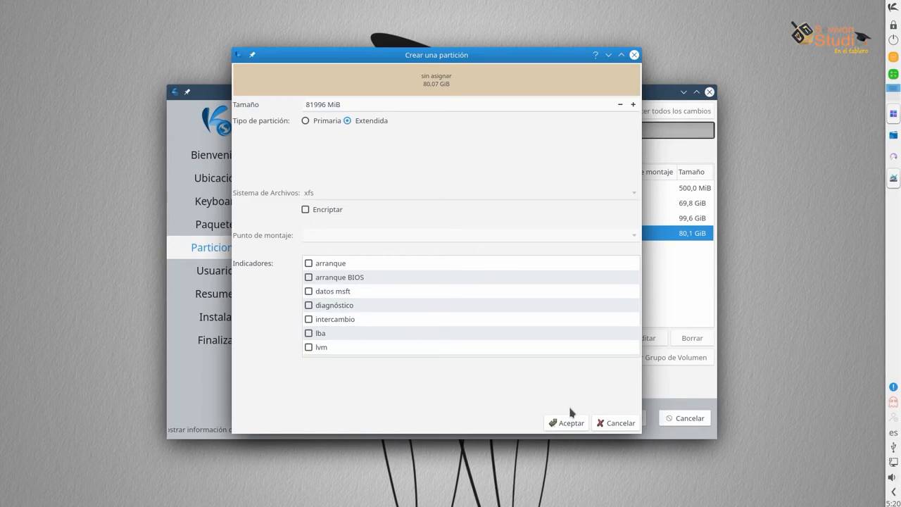
{"action": "left_click", "coordinate": [571, 424]}
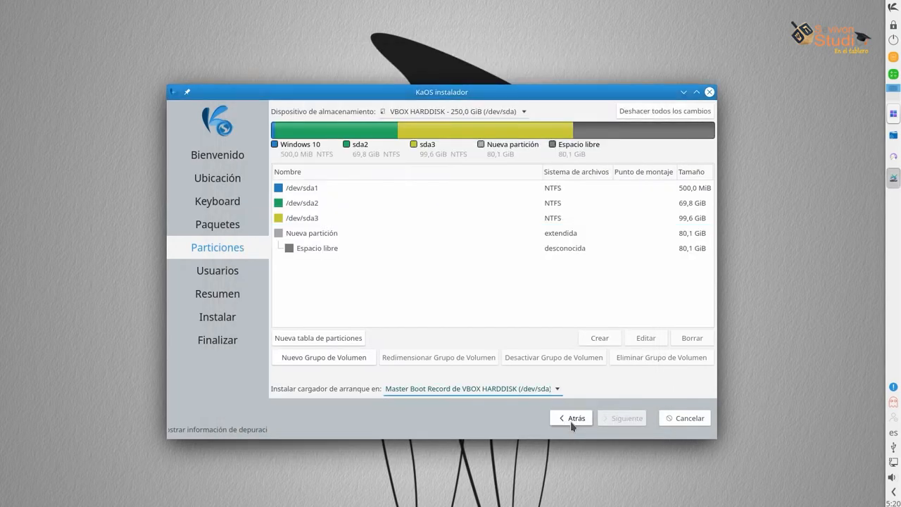
{"action": "left_click", "coordinate": [324, 253]}
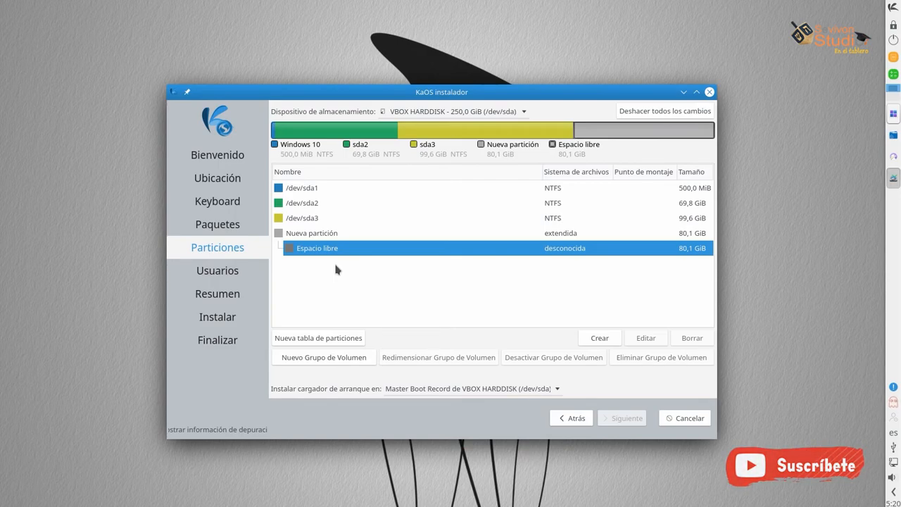
Create a 2048 MiB linuxswap logical partition in the extended partition's free space
{"action": "left_click", "coordinate": [599, 338]}
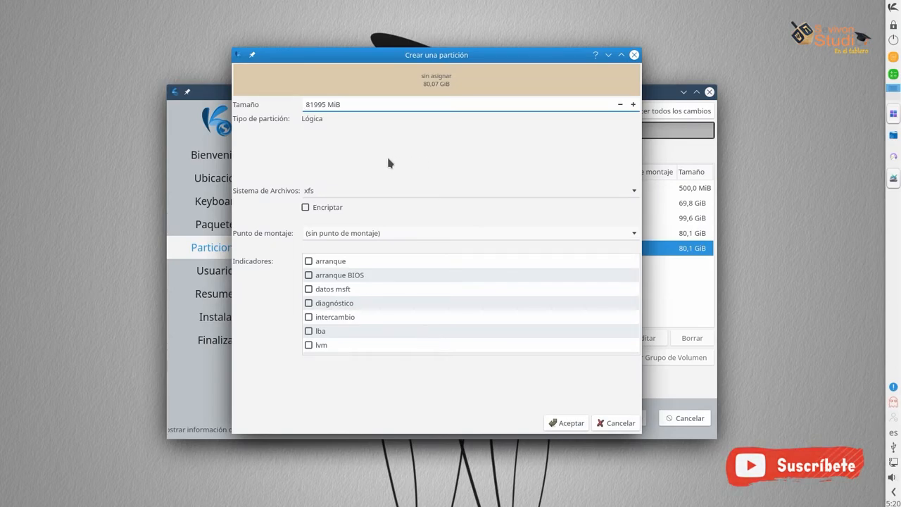
{"action": "double_click", "coordinate": [314, 104]}
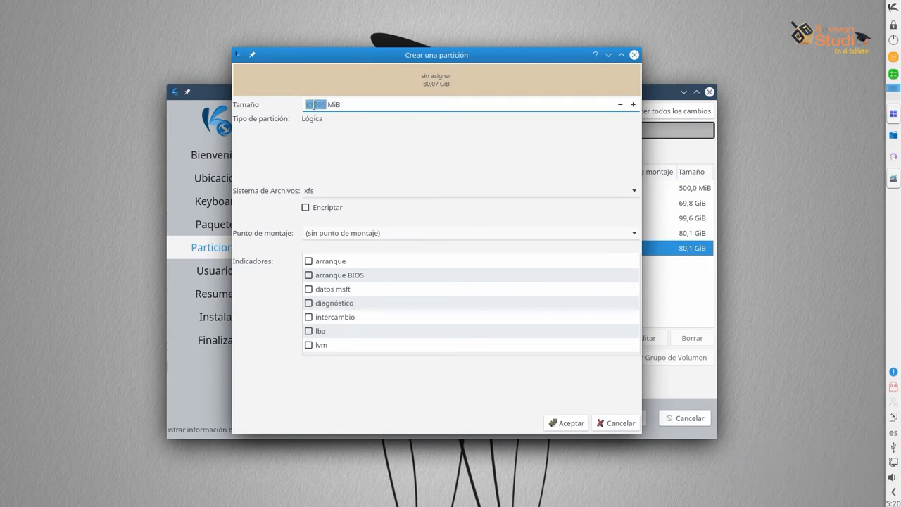
{"action": "type", "text": "2048"}
{"action": "left_click", "coordinate": [633, 192]}
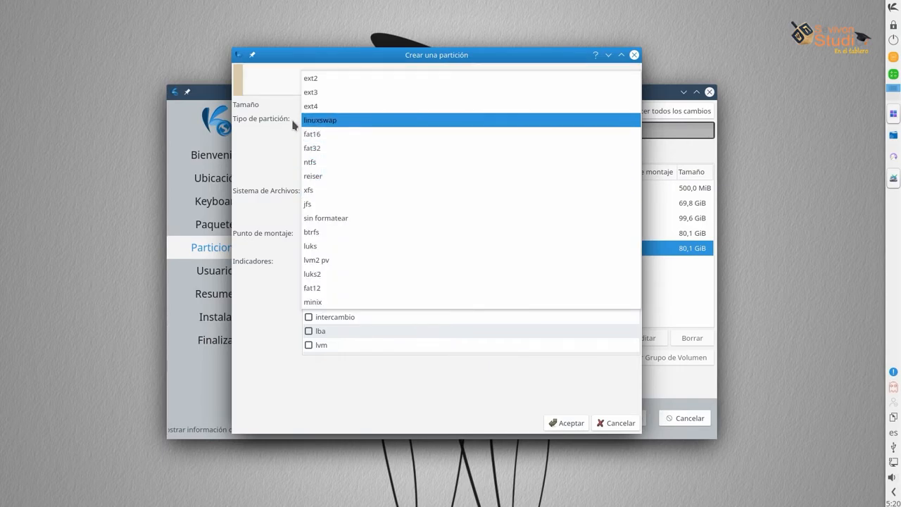
{"action": "left_click", "coordinate": [327, 124]}
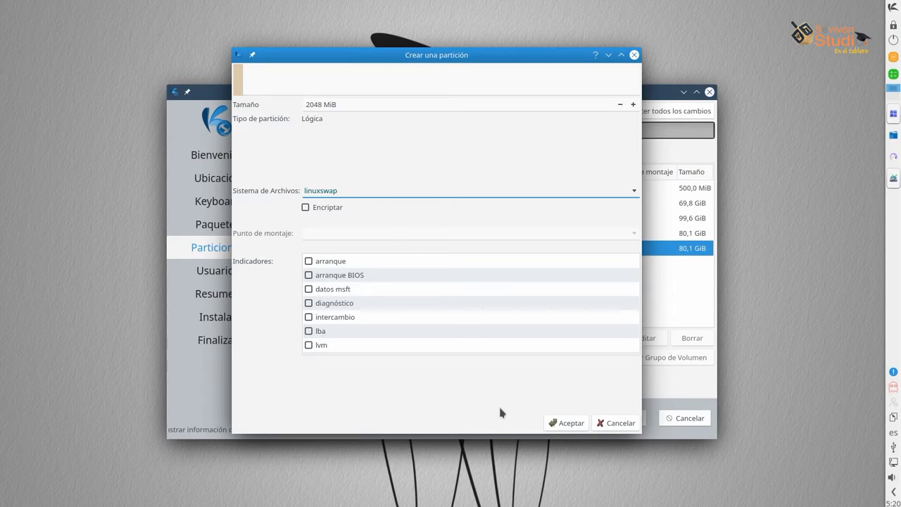
{"action": "left_click", "coordinate": [566, 424]}
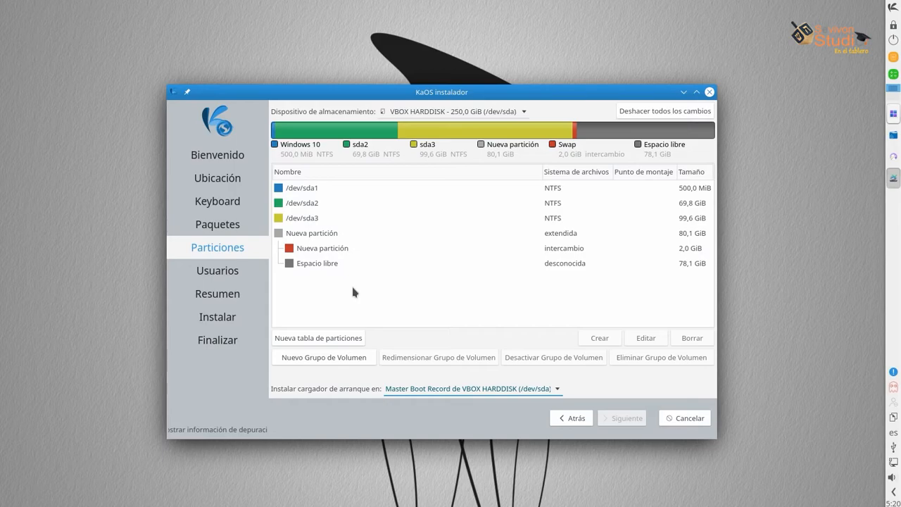
Create a 30000 MiB ext4 logical partition mounted at / in the remaining 78,1 GiB free space
{"action": "left_click", "coordinate": [330, 247]}
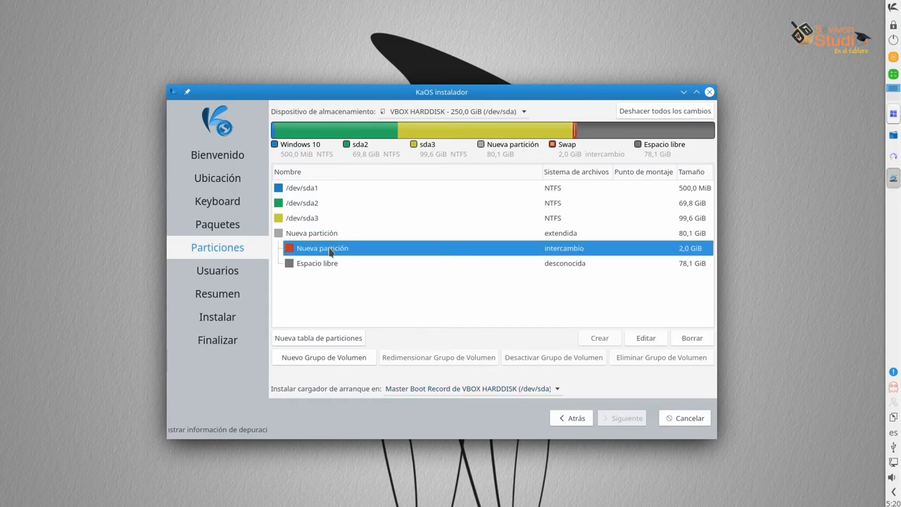
{"action": "left_click", "coordinate": [320, 265]}
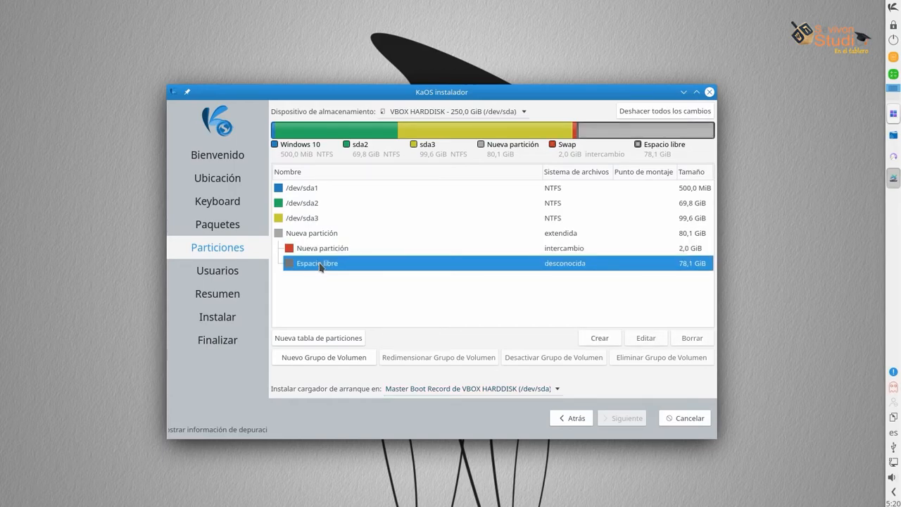
{"action": "left_click", "coordinate": [600, 338]}
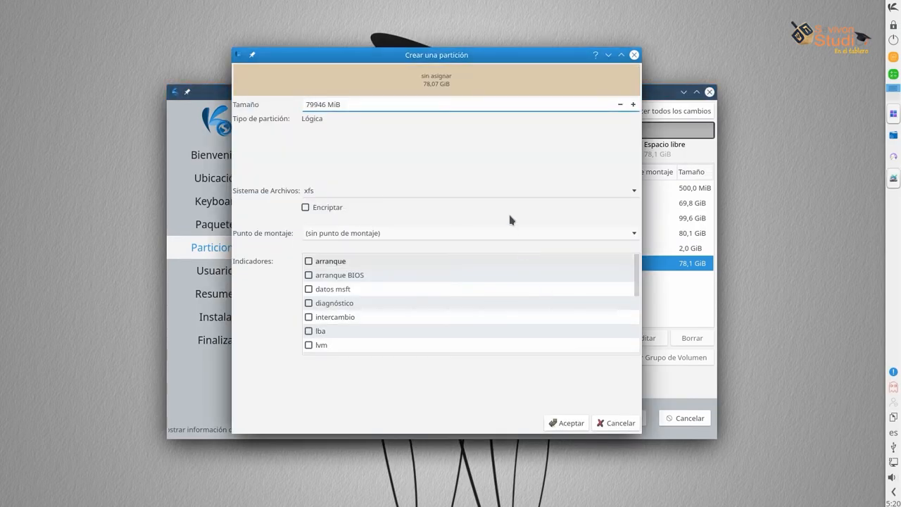
{"action": "left_click_drag", "start_coordinate": [305, 104], "coordinate": [316, 104]}
{"action": "double_click", "coordinate": [320, 104]}
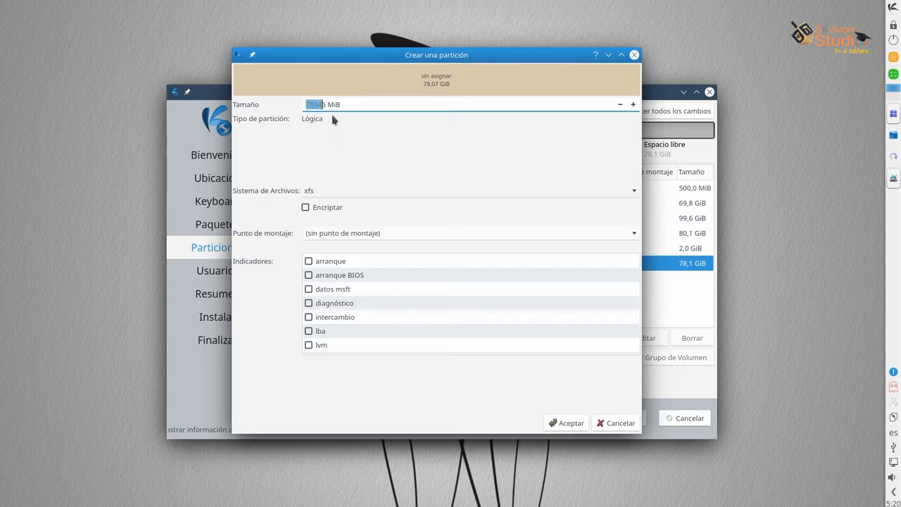
{"action": "left_click_drag", "start_coordinate": [326, 106], "coordinate": [291, 107]}
{"action": "type", "text": "30000"}
{"action": "left_click", "coordinate": [638, 193]}
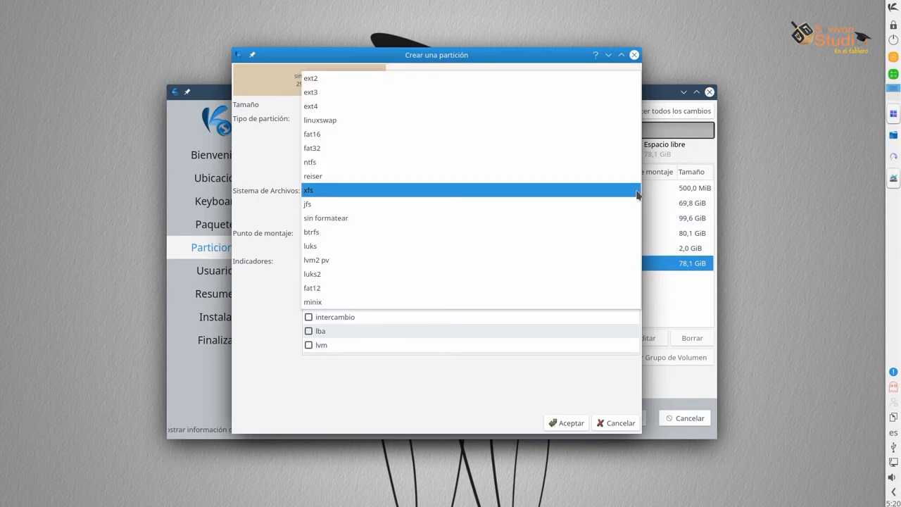
{"action": "left_click", "coordinate": [319, 106]}
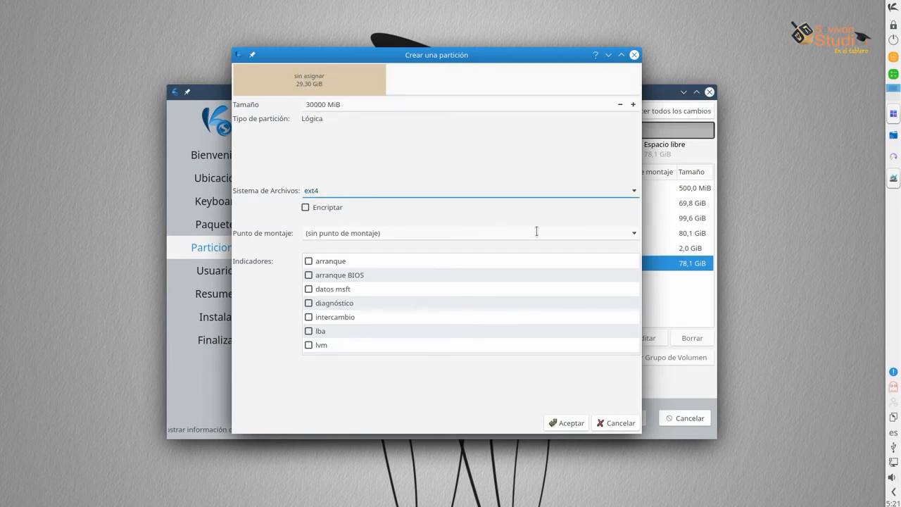
{"action": "left_click", "coordinate": [633, 239]}
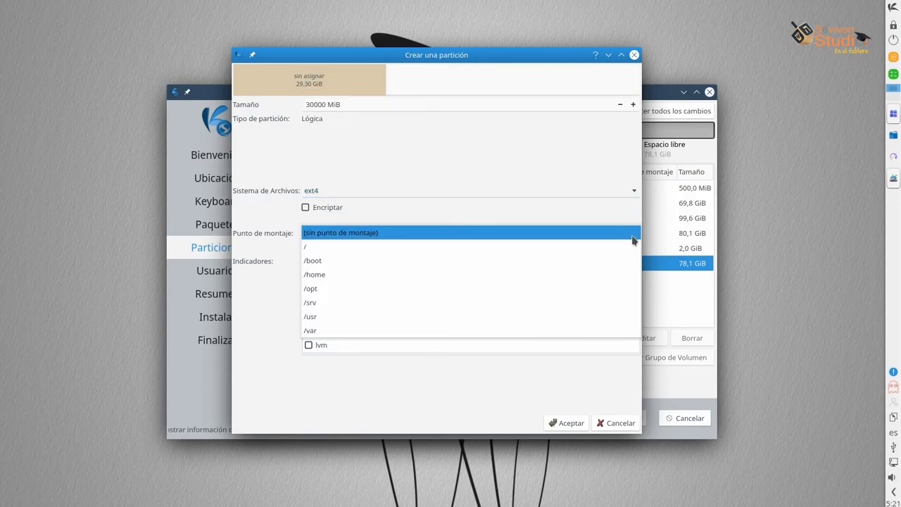
{"action": "left_click", "coordinate": [327, 246]}
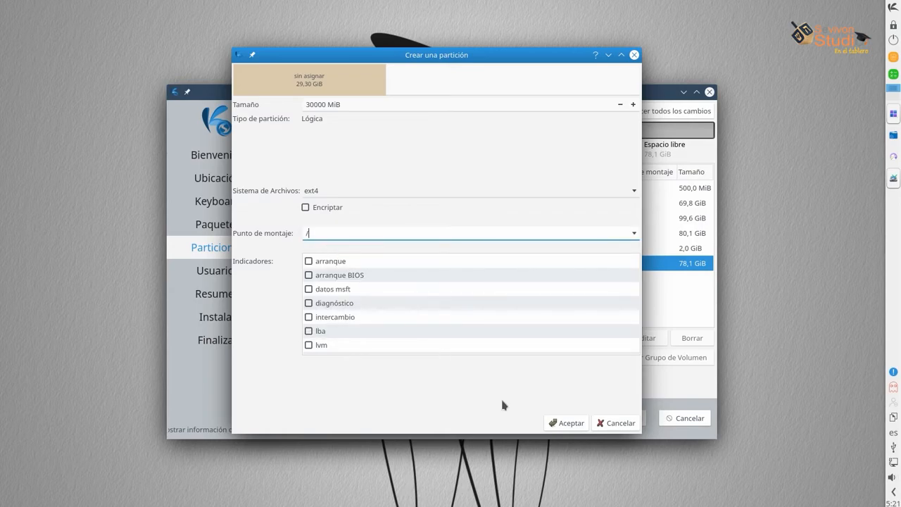
{"action": "left_click", "coordinate": [568, 422]}
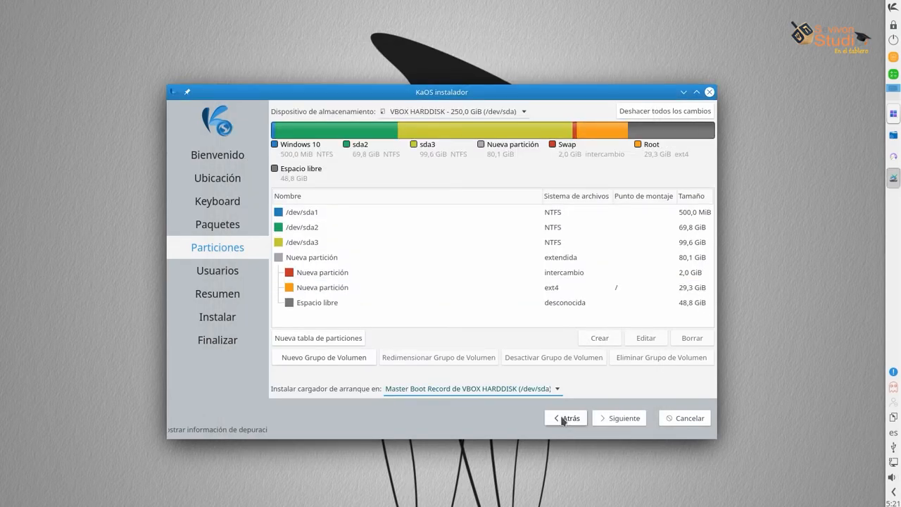
Turn the remaining 48,8 GiB free space into an ext4 partition mounted at /home
{"action": "left_click", "coordinate": [311, 307]}
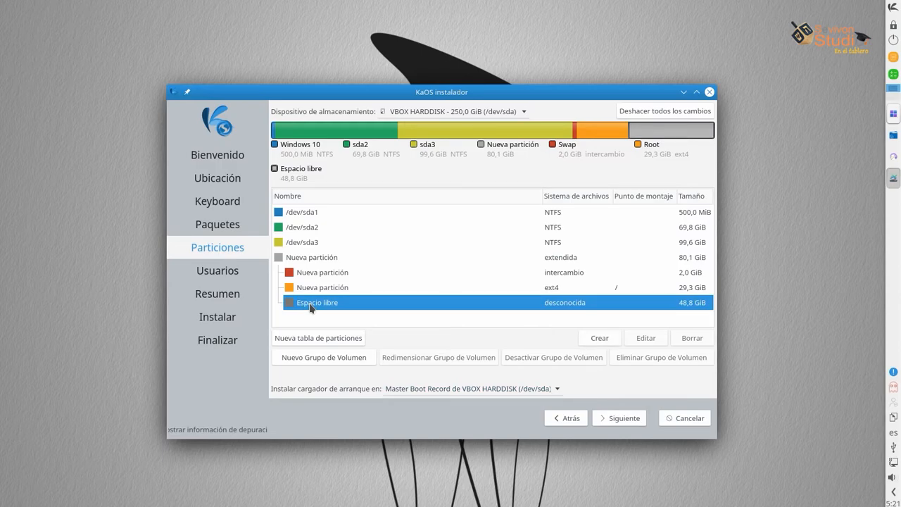
{"action": "left_click", "coordinate": [599, 339]}
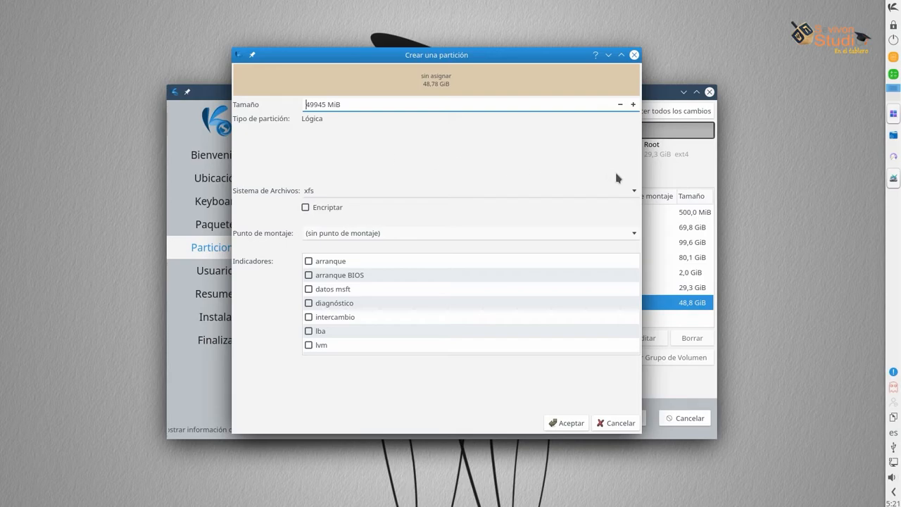
{"action": "left_click", "coordinate": [636, 190]}
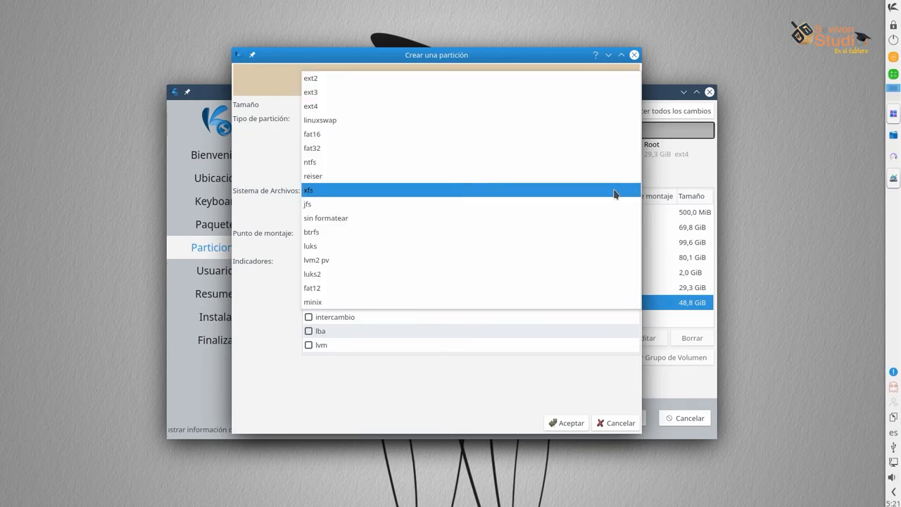
{"action": "left_click", "coordinate": [310, 107]}
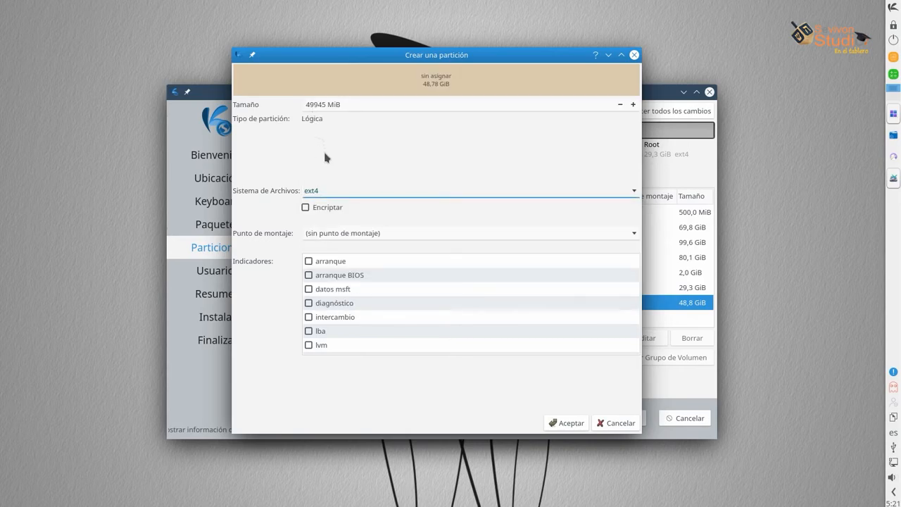
{"action": "left_click", "coordinate": [633, 237]}
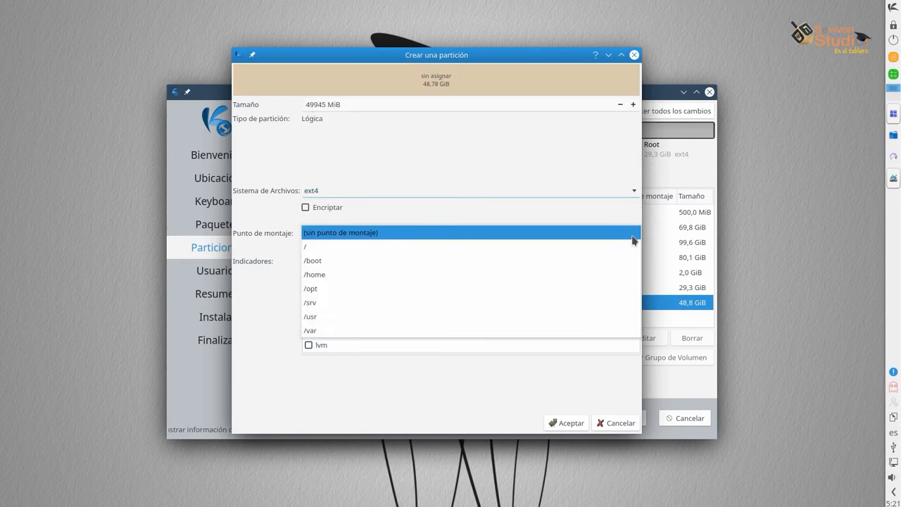
{"action": "left_click", "coordinate": [326, 276]}
{"action": "left_click", "coordinate": [569, 422]}
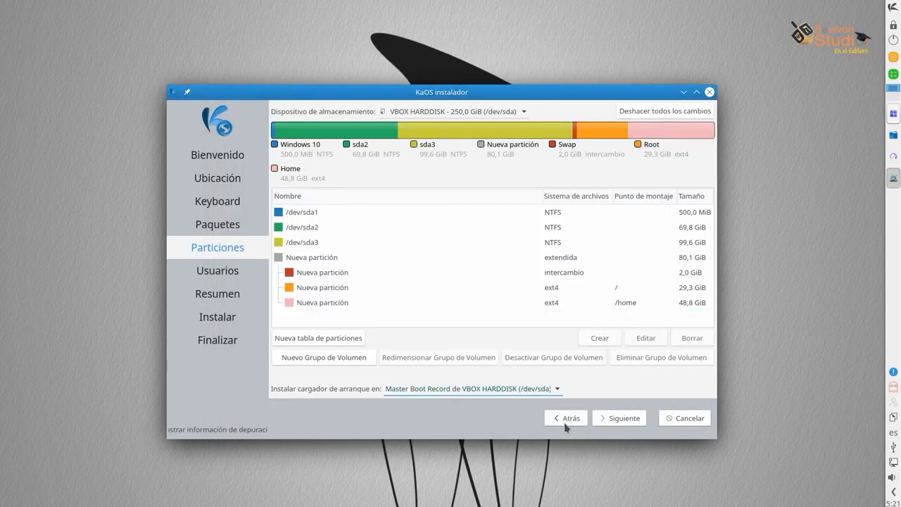
Review the swap, root and /home partitions, then continue to the Usuarios step
{"action": "left_click", "coordinate": [345, 280]}
{"action": "left_click", "coordinate": [346, 289]}
{"action": "left_click", "coordinate": [346, 303]}
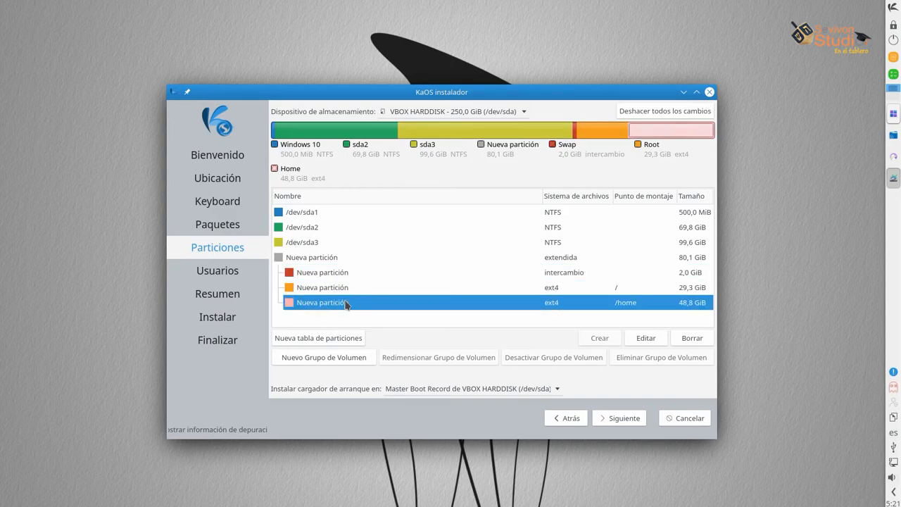
{"action": "left_click", "coordinate": [347, 290]}
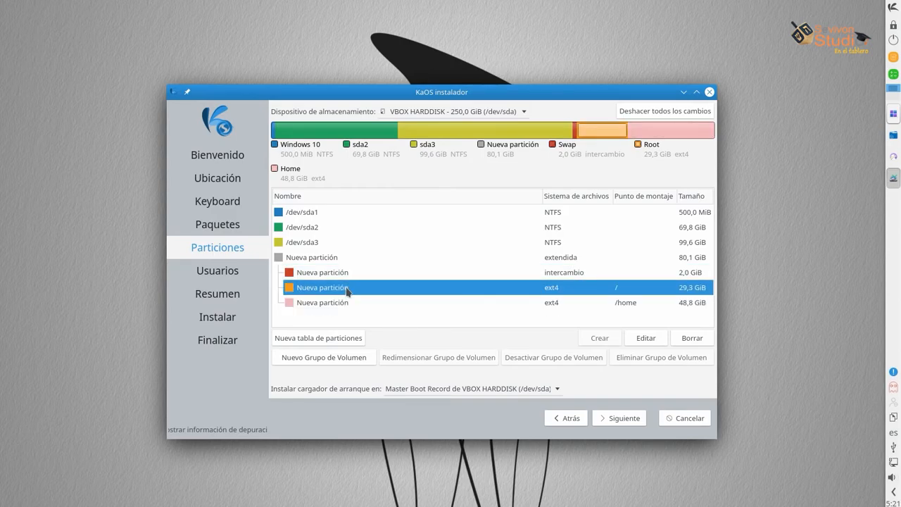
{"action": "left_click", "coordinate": [604, 420]}
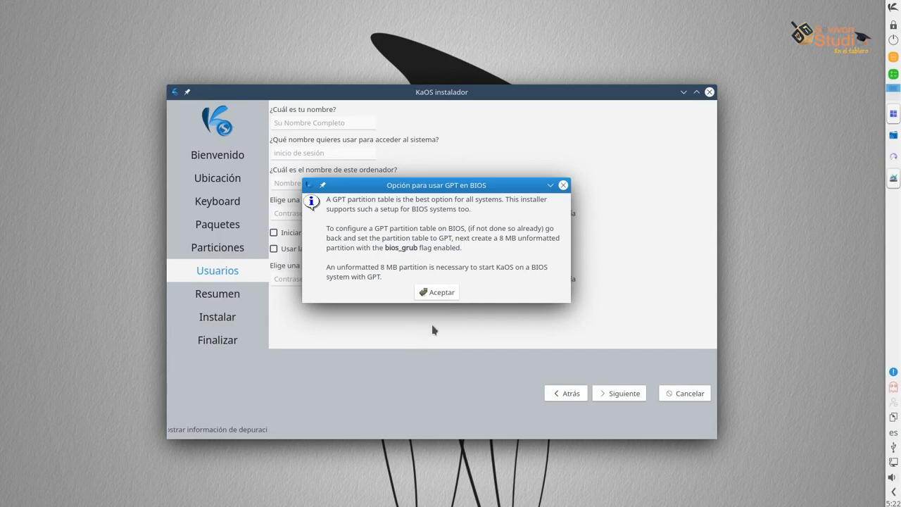
Dismiss the GPT-on-BIOS notice and enter the computer name, full name and login name
{"action": "left_click", "coordinate": [432, 299]}
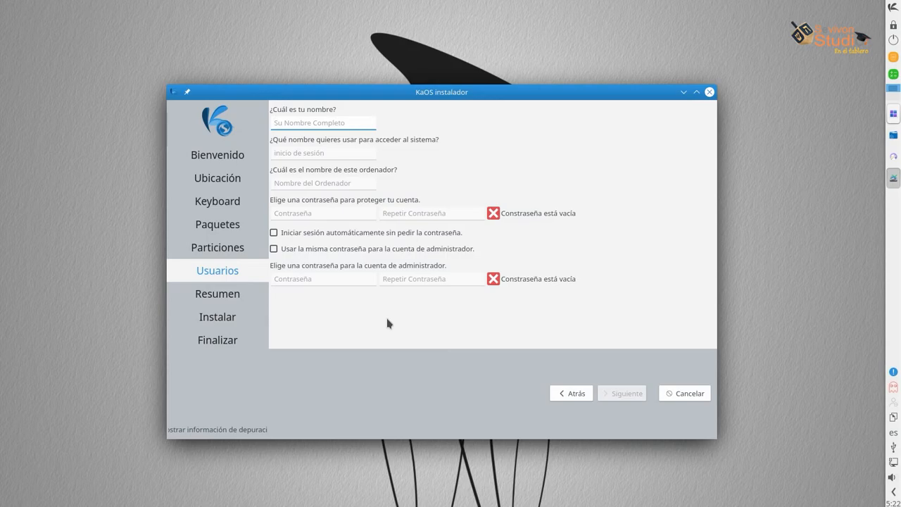
{"action": "left_click", "coordinate": [309, 184]}
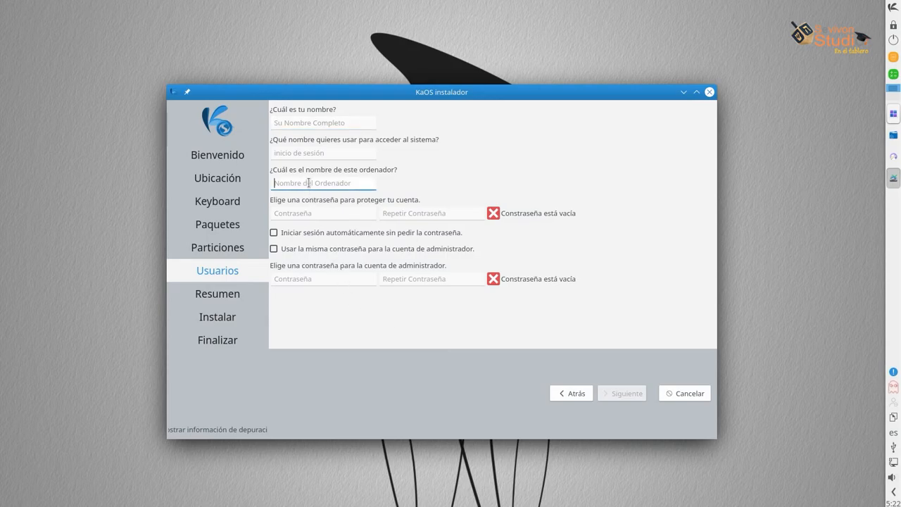
{"action": "type", "text": "sevivon-pc"}
{"action": "left_click", "coordinate": [318, 124]}
{"action": "type", "text": "Seviv"}
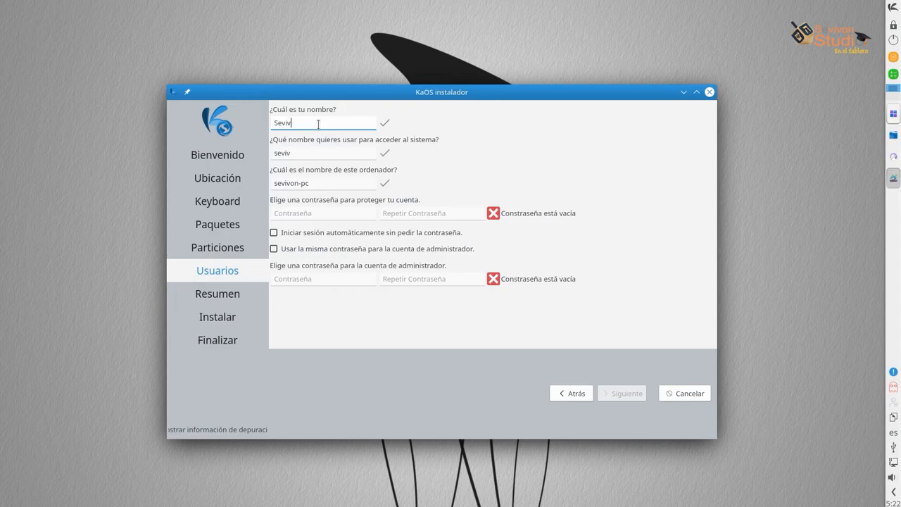
{"action": "type", "text": "on Studio"}
{"action": "left_click", "coordinate": [320, 155]}
Enter and repeat the account password, reuse it for the administrator, and continue to Resumen
{"action": "left_click", "coordinate": [300, 212]}
{"action": "type", "text": "••••••"}
{"action": "left_click", "coordinate": [386, 211]}
{"action": "type", "text": "••••"}
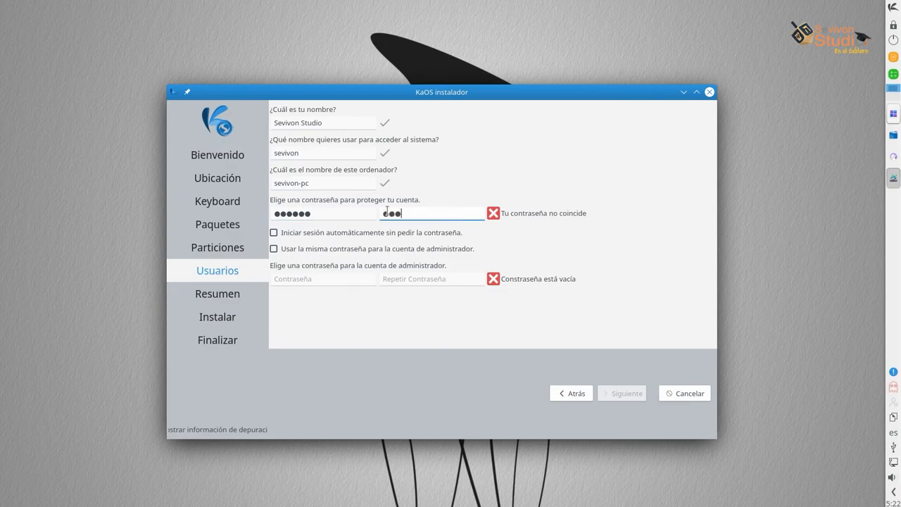
{"action": "type", "text": "••"}
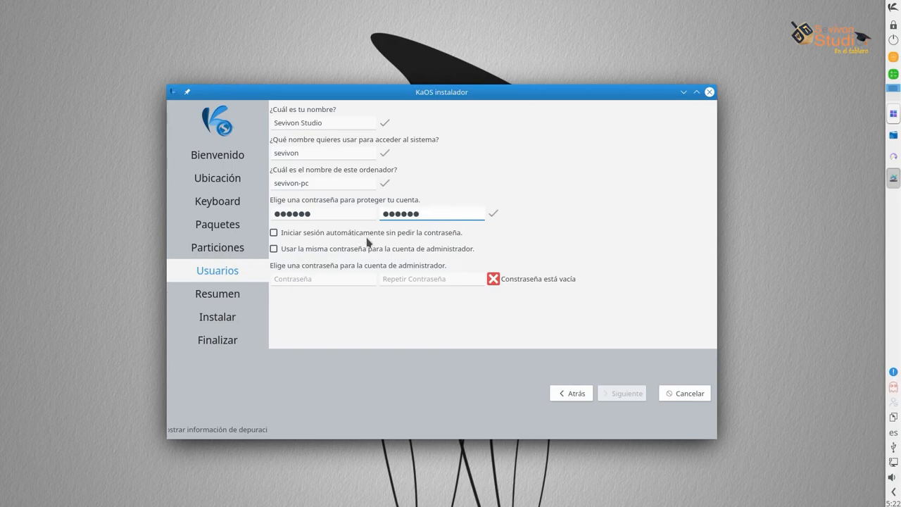
{"action": "left_click", "coordinate": [274, 250]}
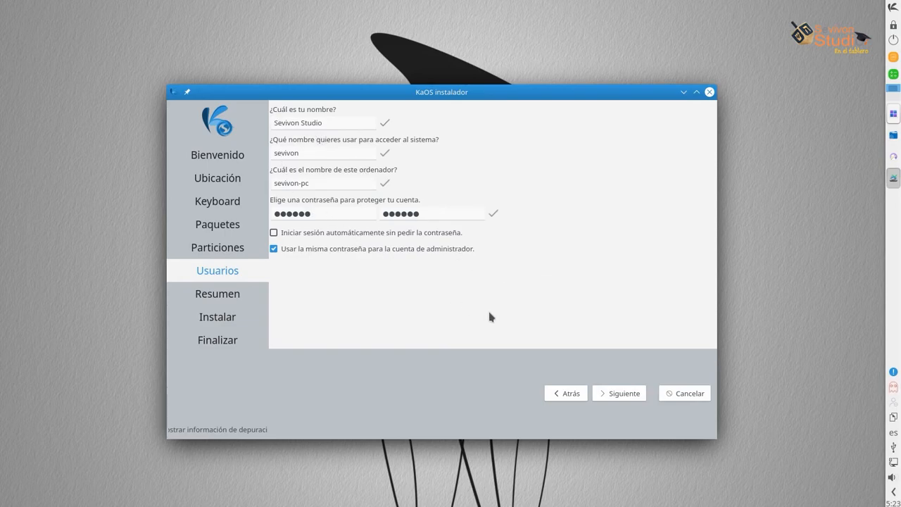
{"action": "left_click", "coordinate": [611, 394]}
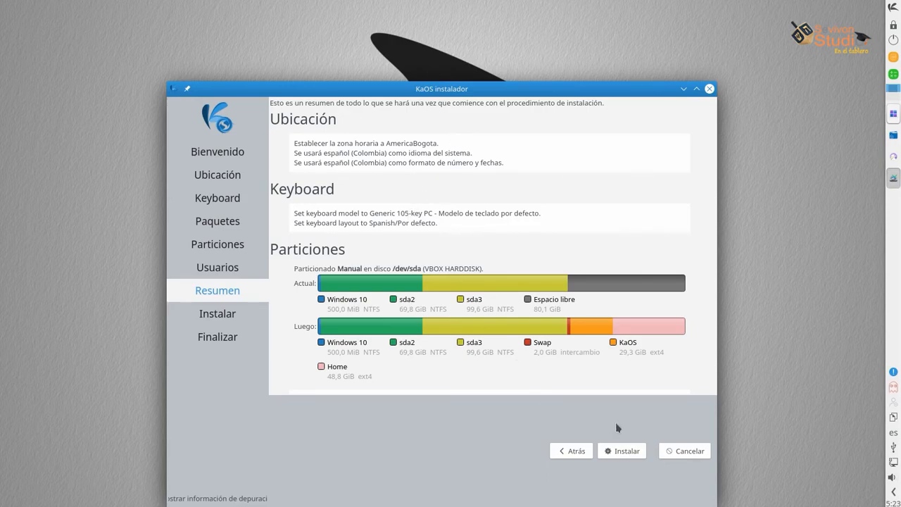
Start installing KaOS 2020.07 and confirm with 'Instalar ahora'
{"action": "left_click", "coordinate": [626, 450]}
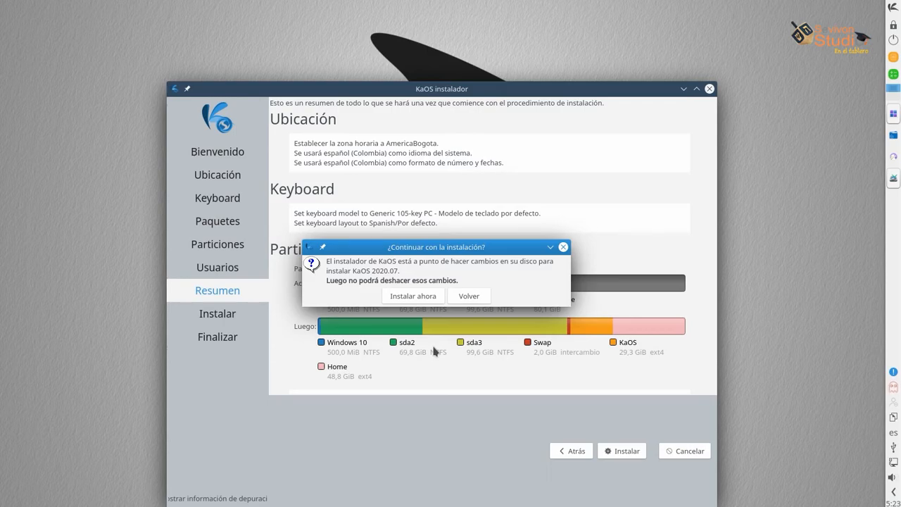
{"action": "left_click", "coordinate": [410, 301]}
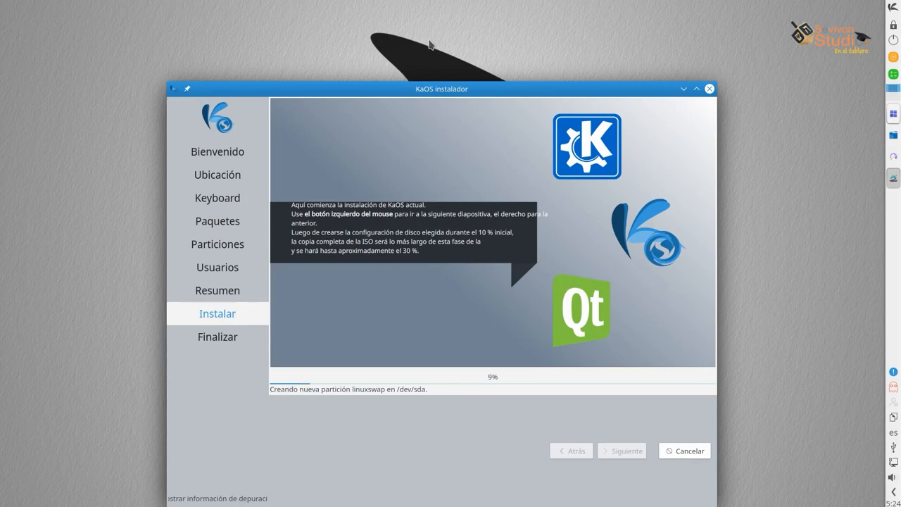
Nudge the installer window aside while the installation runs to 'Todo terminado'
{"action": "left_click_drag", "start_coordinate": [445, 73], "coordinate": [447, 69]}
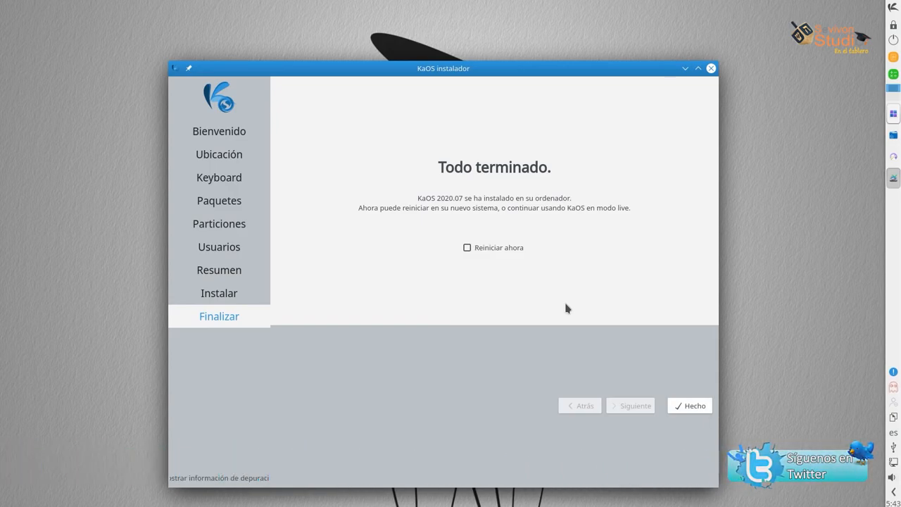
Tick 'Reiniciar ahora' and click Hecho to close the installer and reboot
{"action": "left_click", "coordinate": [467, 249]}
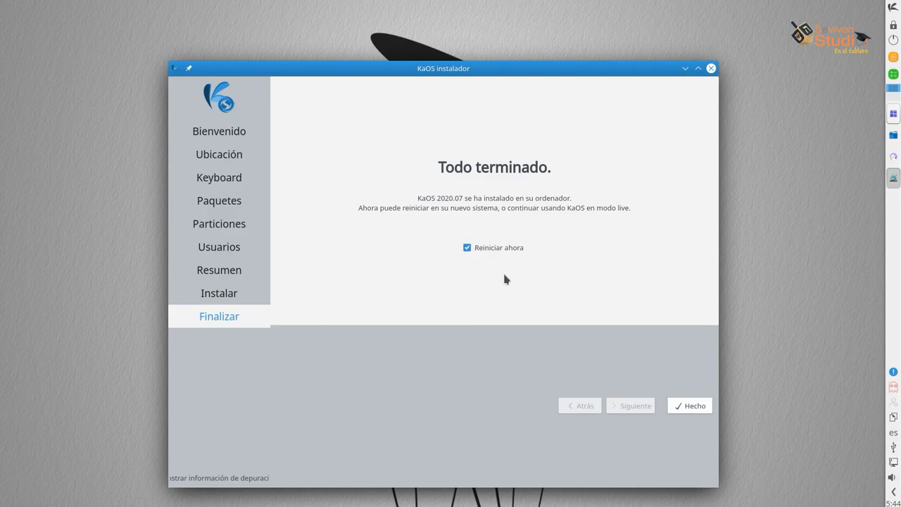
{"action": "left_click", "coordinate": [689, 412]}
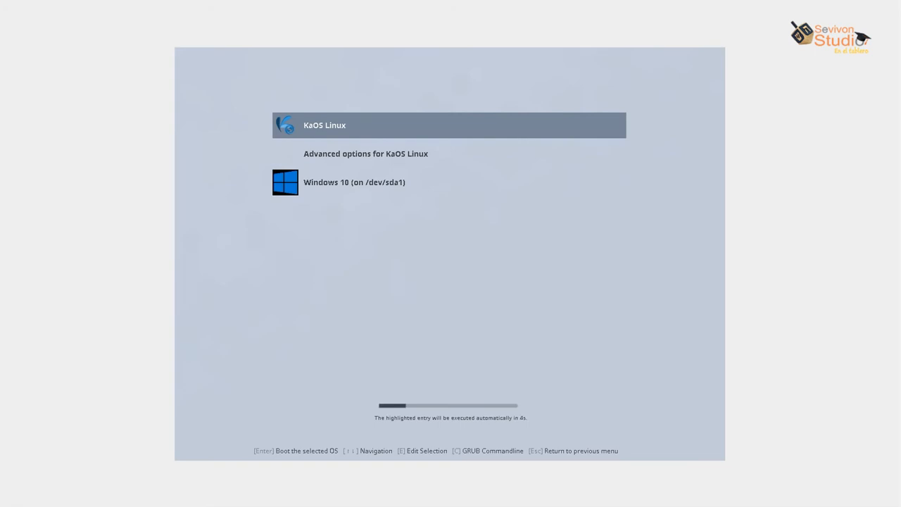
Halt the GRUB countdown, check the Windows 10 entry, then boot KaOS Linux
{"action": "key", "text": "Up"}
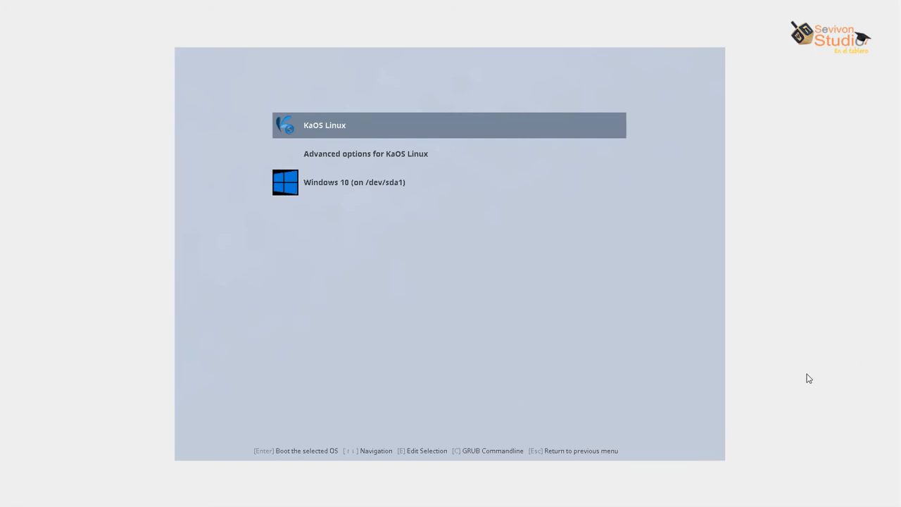
{"action": "key", "text": "Down"}
{"action": "key", "text": "Down"}
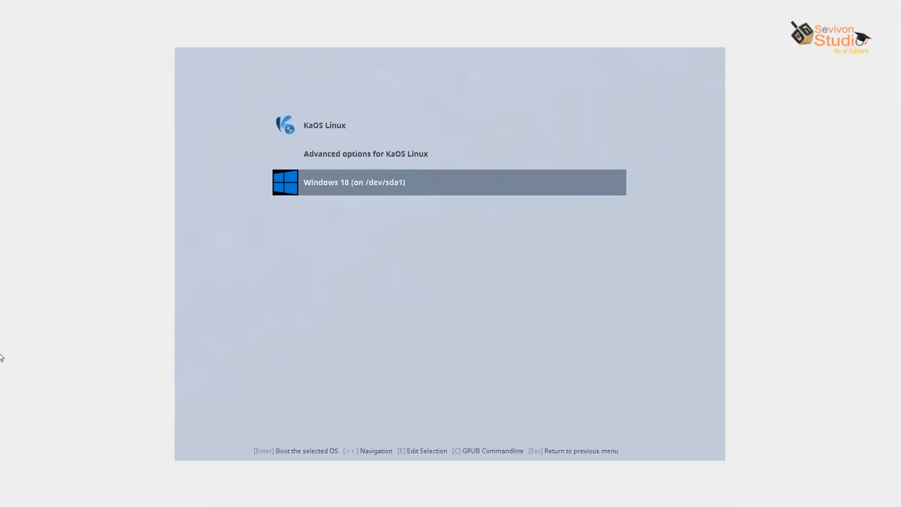
{"action": "key", "text": "Up"}
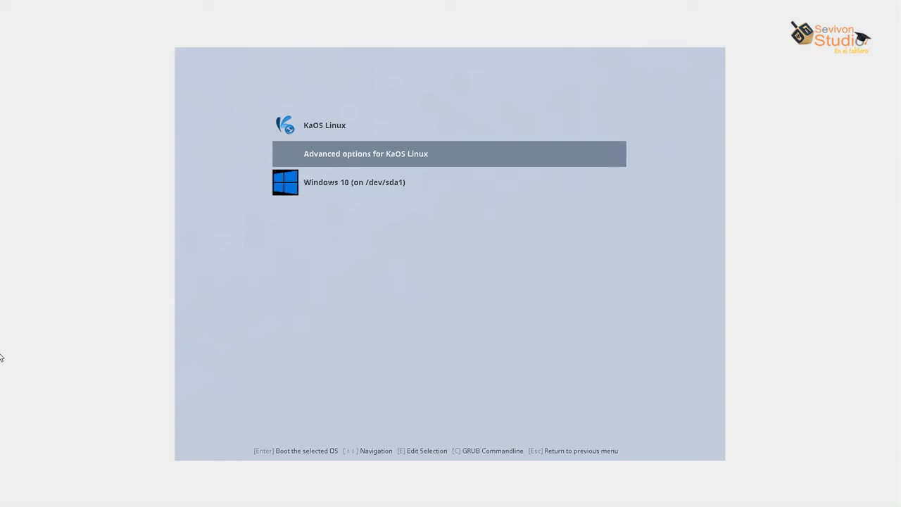
{"action": "key", "text": "Up"}
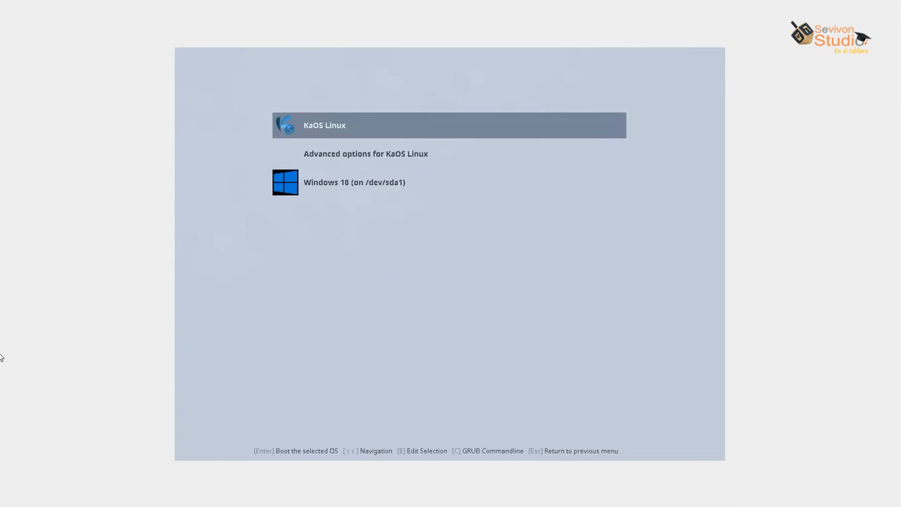
{"action": "key", "text": "Return"}
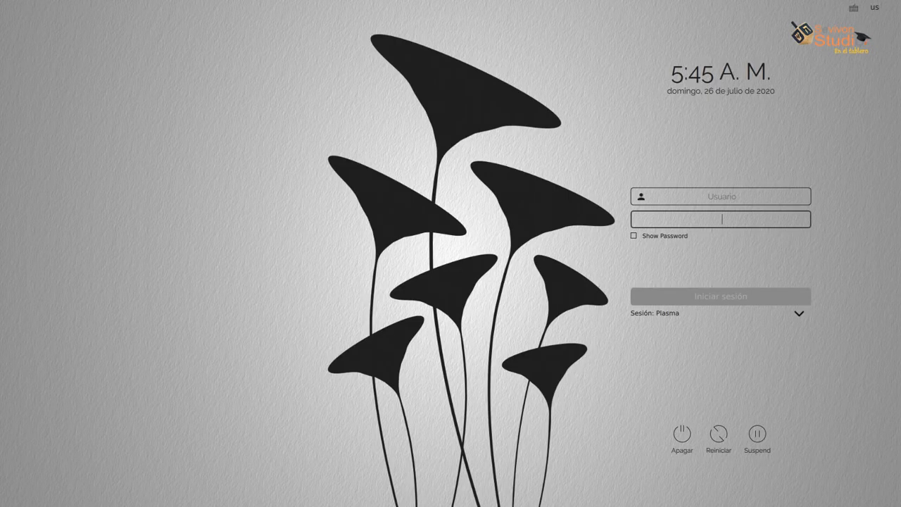
Log in to the Plasma session with the new account's username and password
{"action": "left_click", "coordinate": [720, 197]}
{"action": "type", "text": "syvivon"}
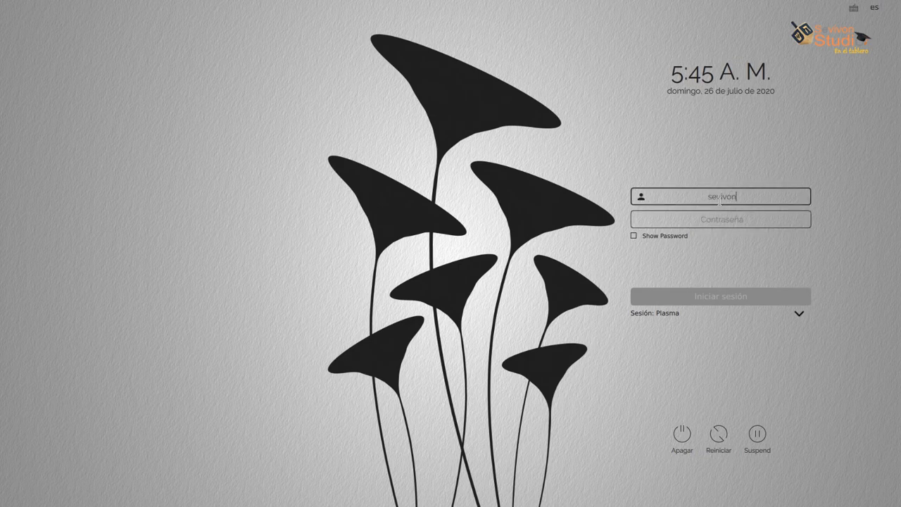
{"action": "left_click", "coordinate": [717, 219]}
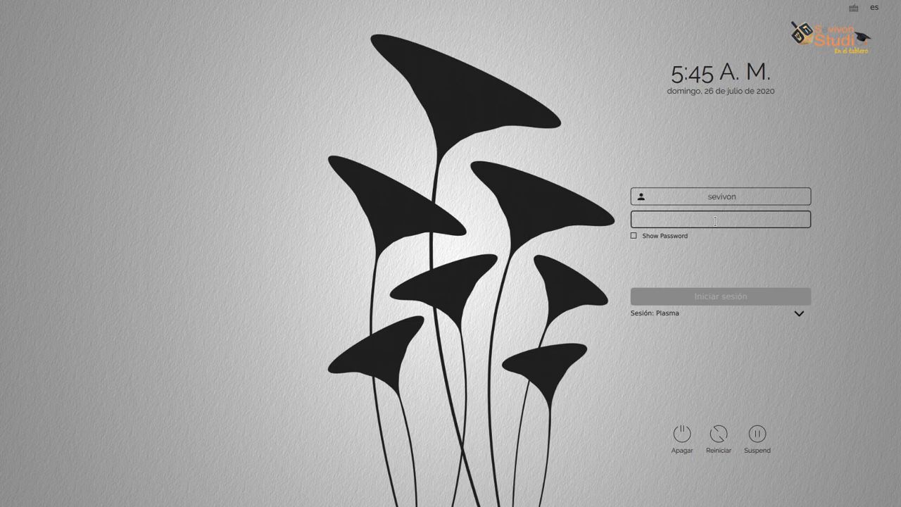
{"action": "type", "text": "•••••"}
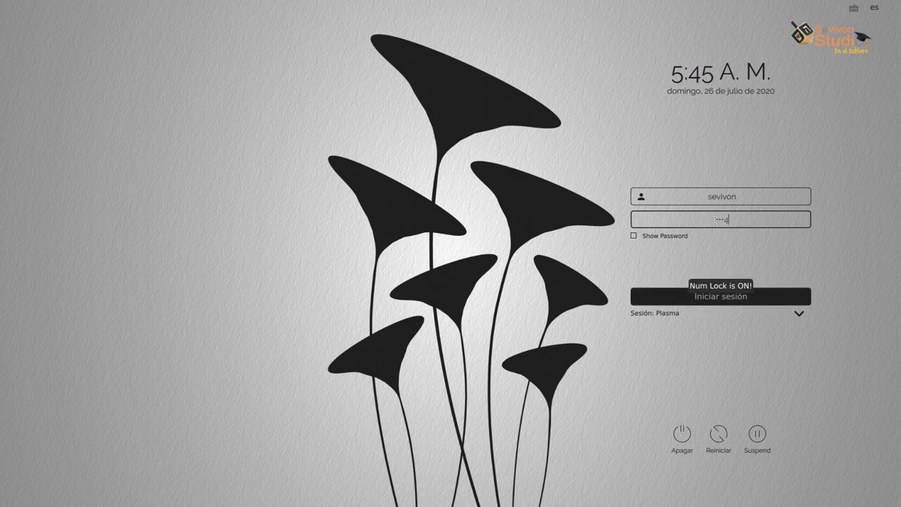
{"action": "type", "text": "•"}
{"action": "left_click", "coordinate": [763, 297]}
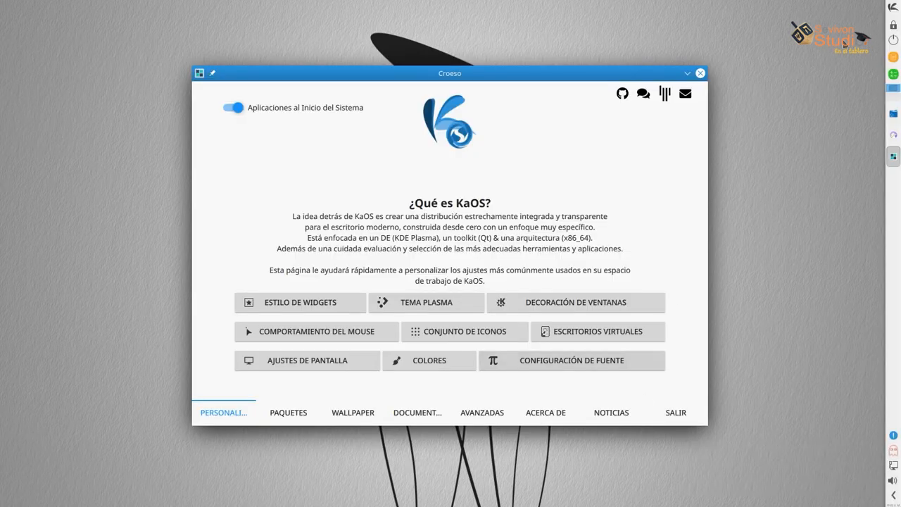
{"action": "left_click", "coordinate": [891, 8]}
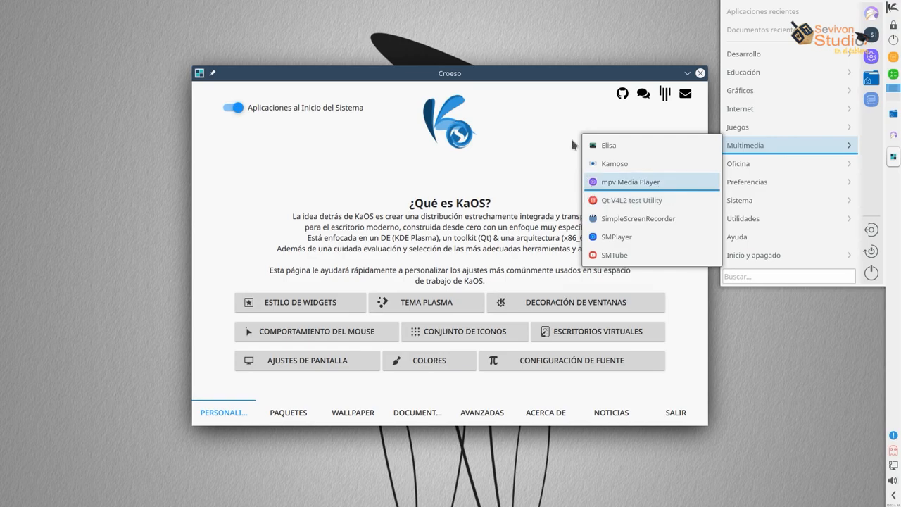
{"action": "left_click", "coordinate": [530, 76]}
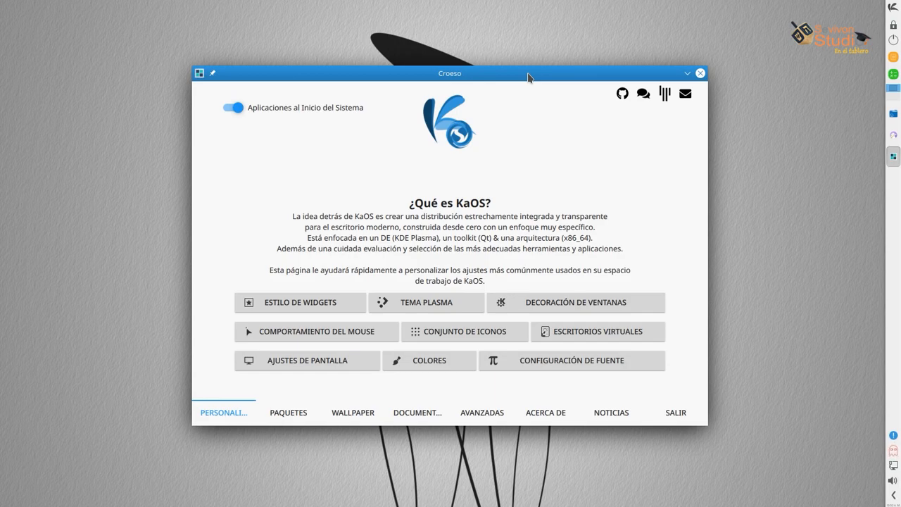
{"action": "left_click", "coordinate": [895, 12]}
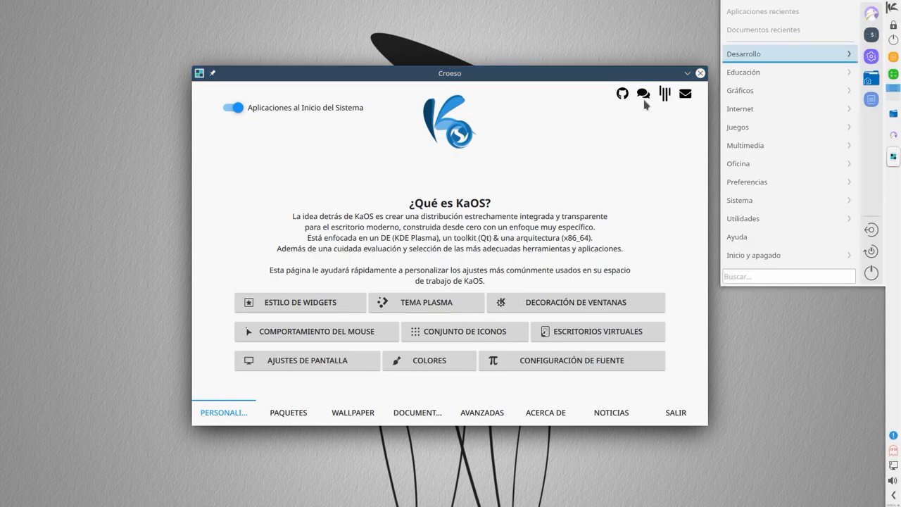
{"action": "left_click", "coordinate": [700, 207]}
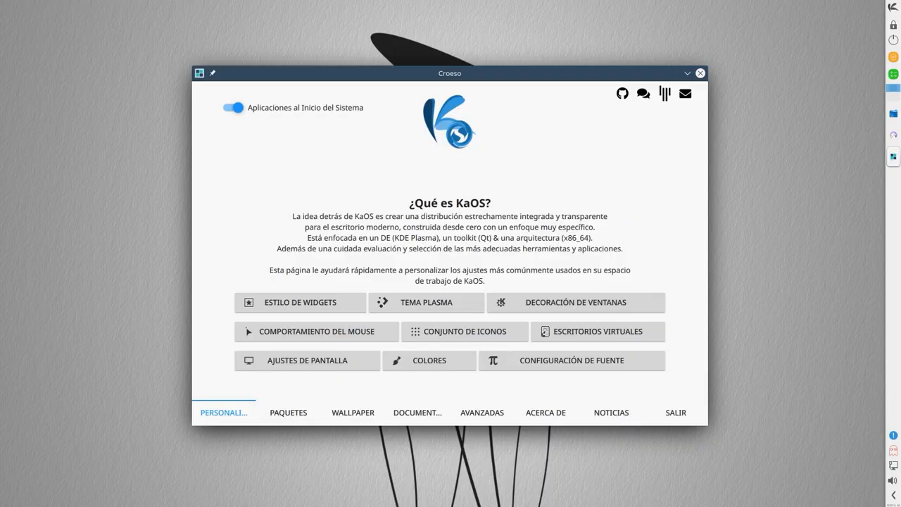